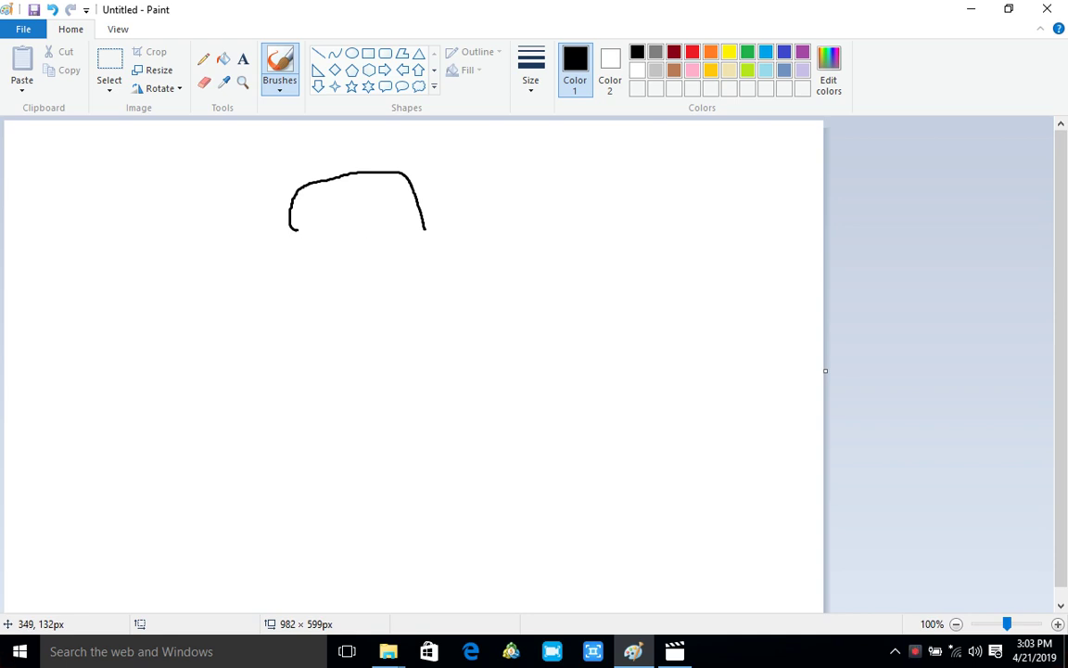
Close the cap's lower edge with a black brush stroke and draw the rounded face outline beneath it.
drag(298, 231, 423, 230)
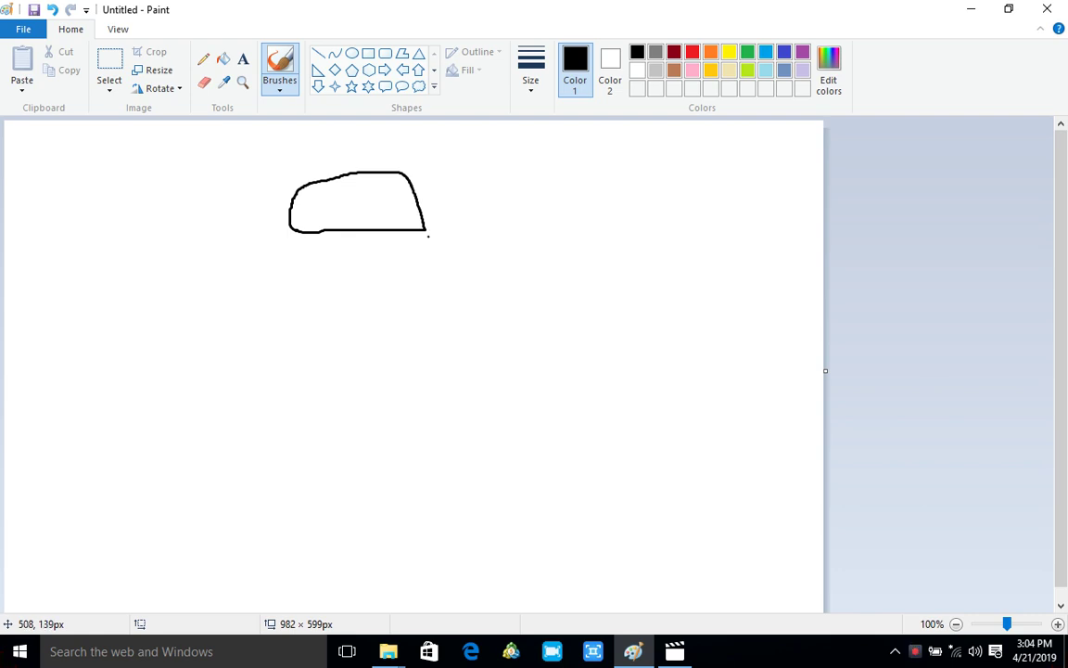
mouse_move(425, 230)
mouse_down()
mouse_move(420, 285)
mouse_move(381, 297)
mouse_up()
mouse_move(296, 231)
mouse_down()
mouse_move(299, 264)
mouse_move(329, 305)
mouse_move(404, 301)
mouse_up()
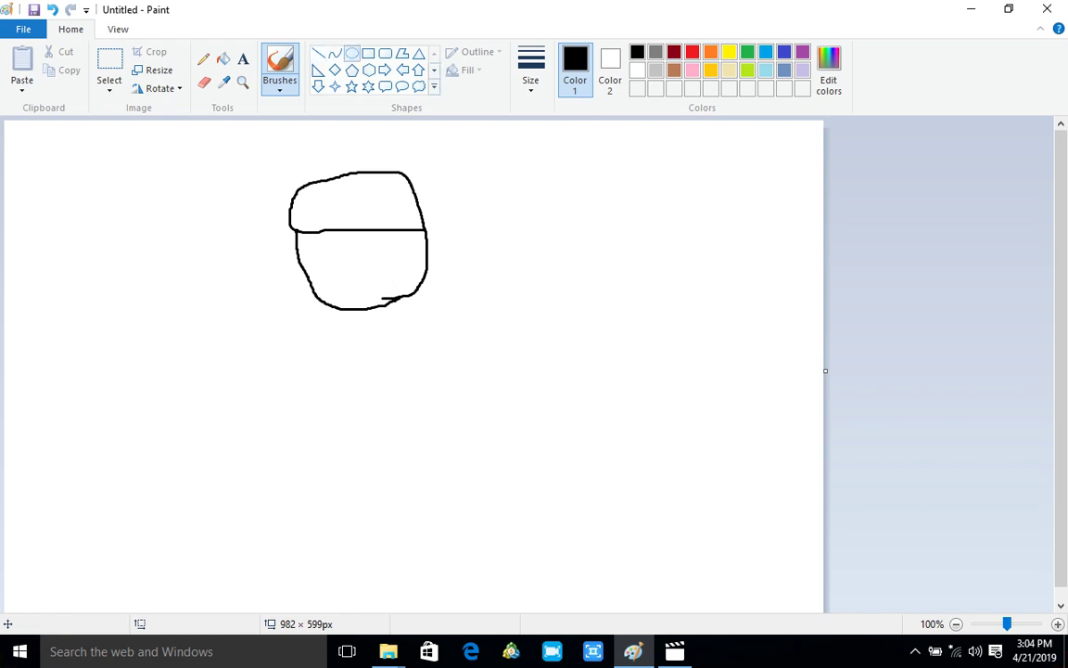
Draw two small oval eyes just below the cap's edge, the right-hand one about 9 × 16 px.
click(352, 53)
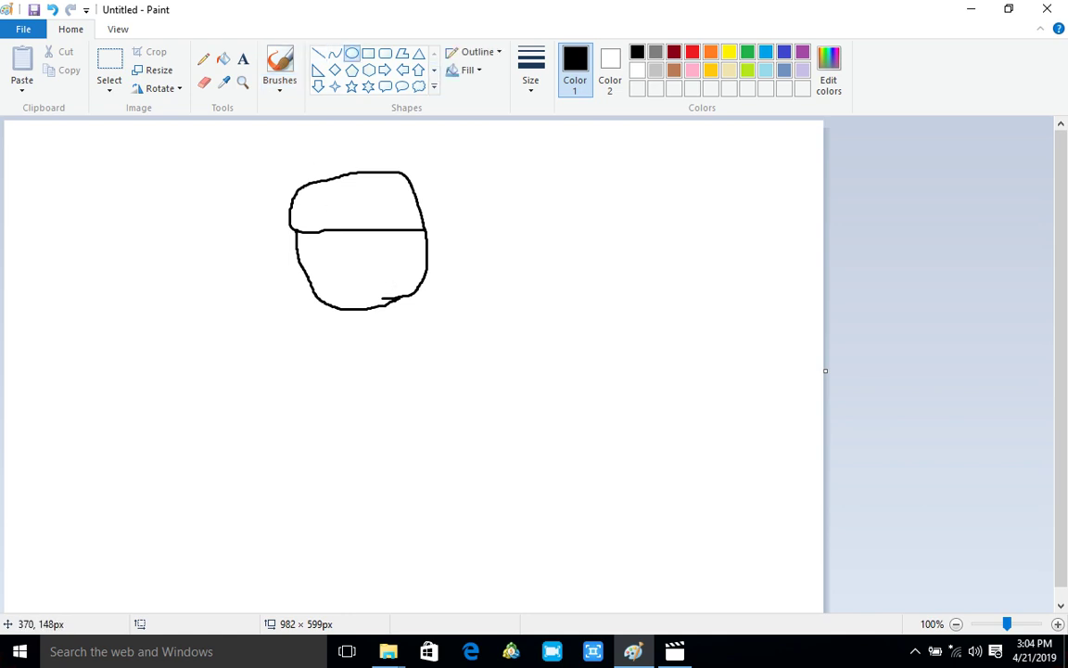
drag(310, 239, 320, 249)
click(732, 247)
drag(406, 234, 412, 245)
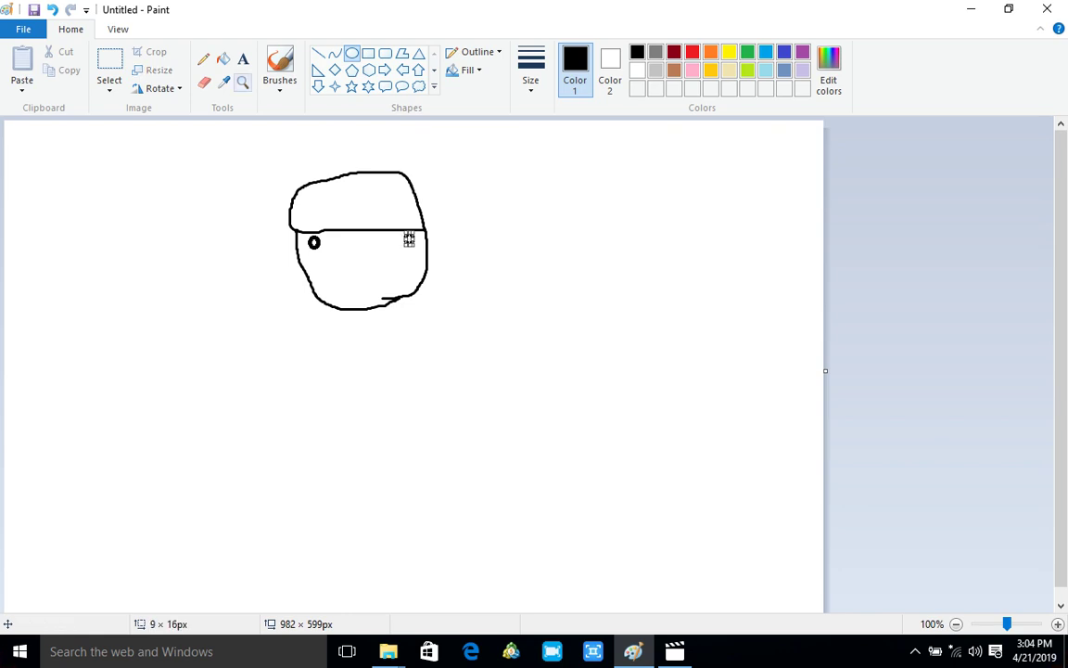
Paint a downturned mouth arc on the lower face with the brush and touch up the chin outline.
click(279, 63)
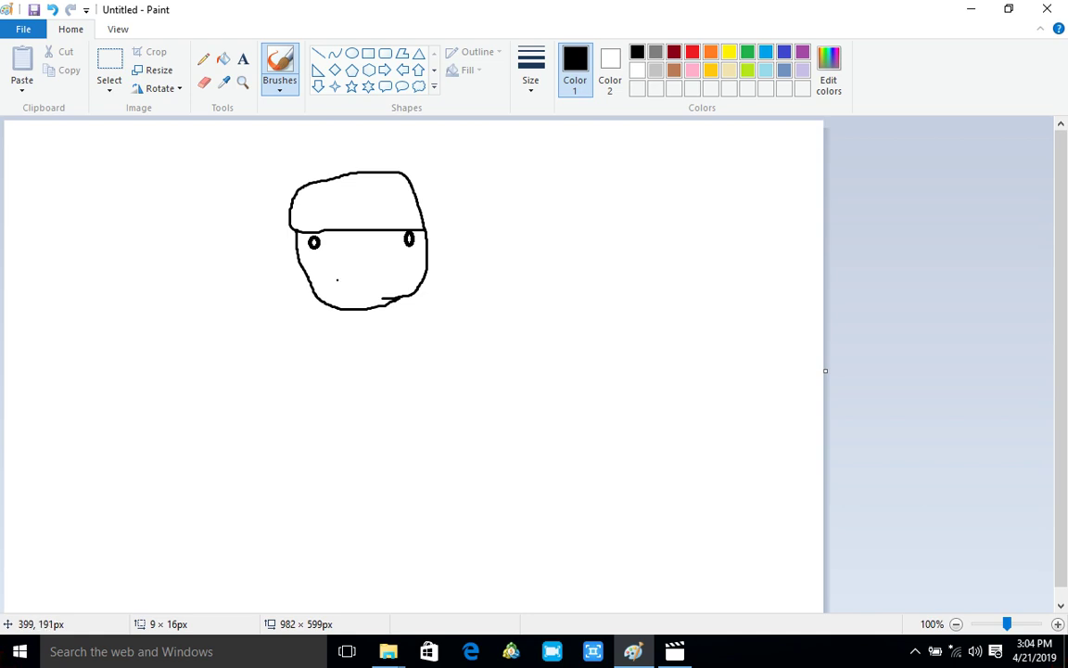
mouse_move(337, 281)
mouse_down()
mouse_move(385, 269)
mouse_move(398, 287)
mouse_up()
click(368, 301)
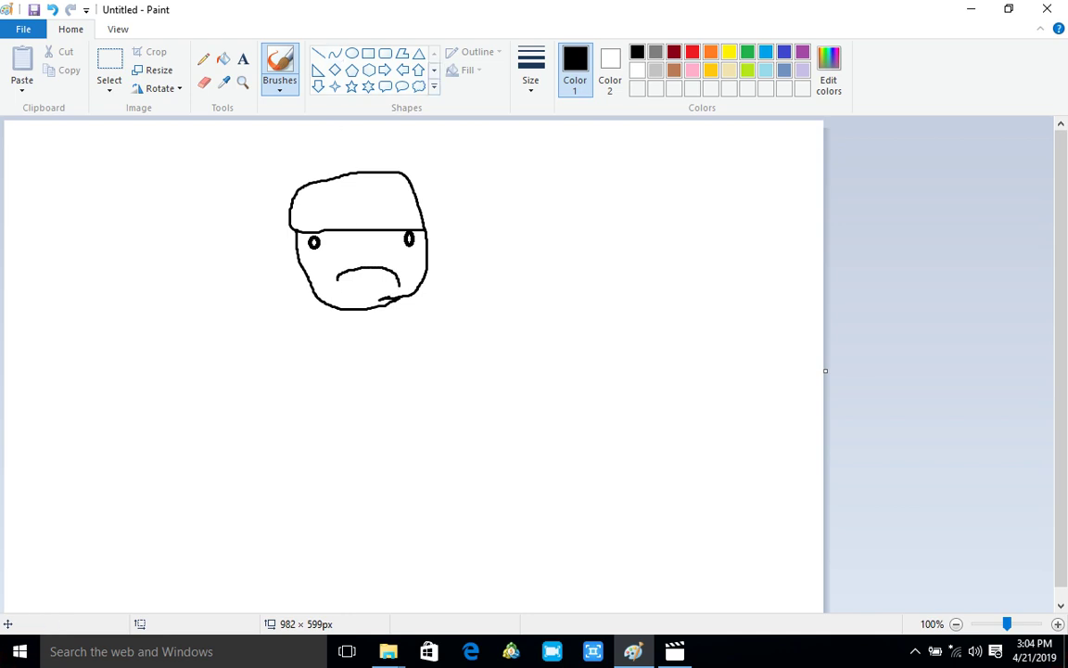
Close the underside of the mouth with straight lines joining the two ends of the arc.
click(318, 52)
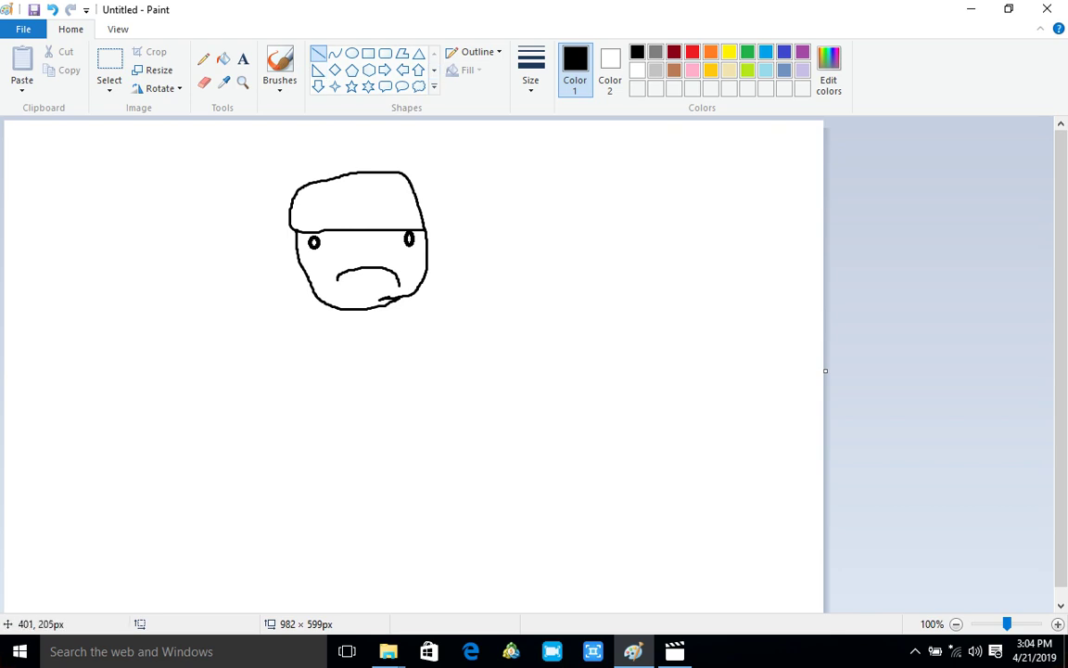
drag(338, 283, 340, 287)
click(927, 371)
drag(349, 285, 361, 290)
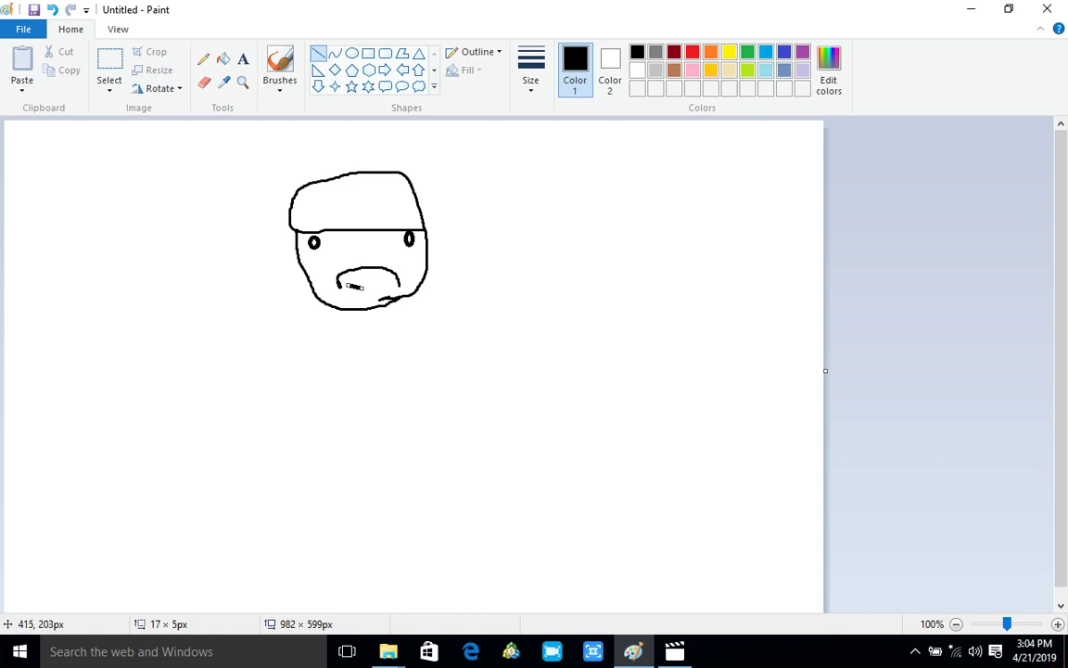
drag(349, 286, 399, 288)
click(365, 335)
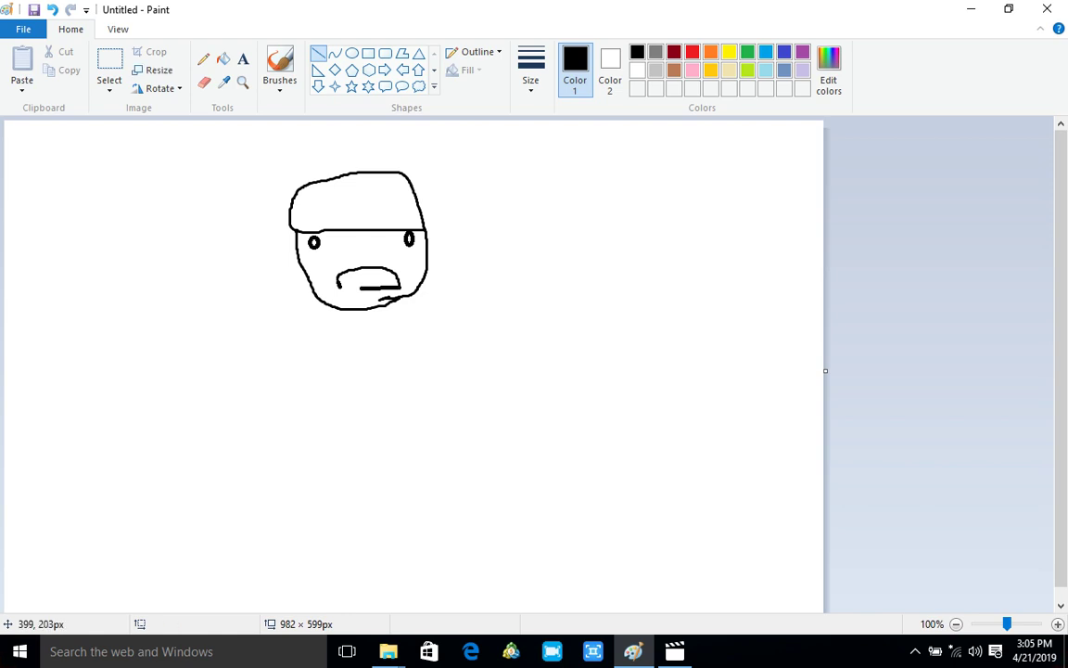
drag(336, 290, 360, 290)
drag(354, 292, 362, 290)
click(573, 270)
Draw two short straight neck lines below the chin, the right-hand one about 3 × 24 px.
drag(410, 296, 412, 314)
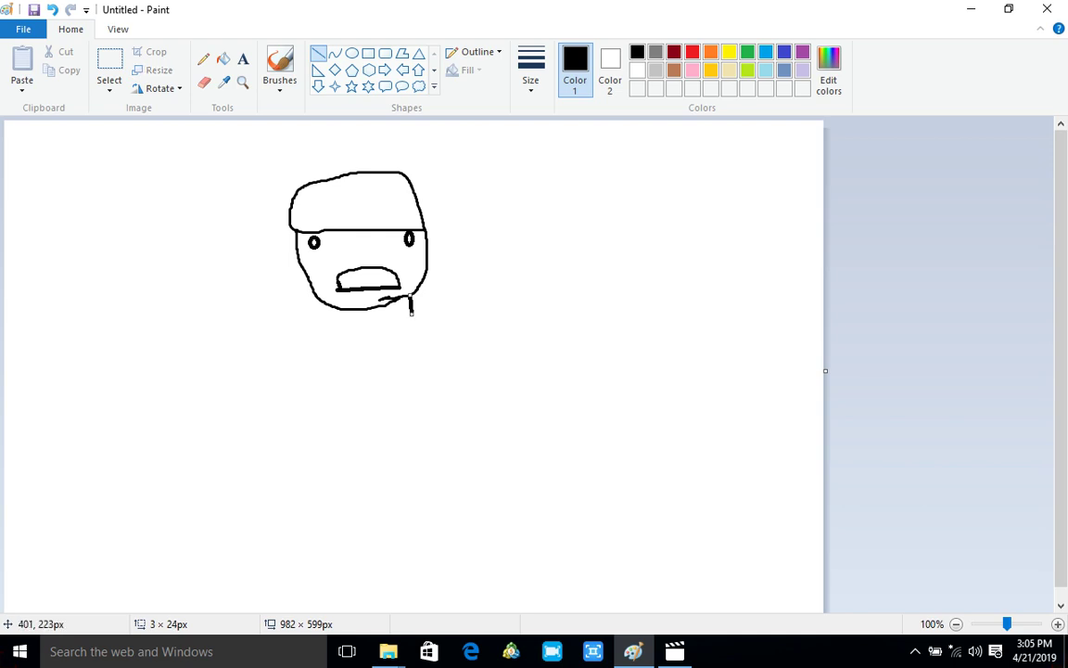
drag(331, 306, 334, 323)
key(Return)
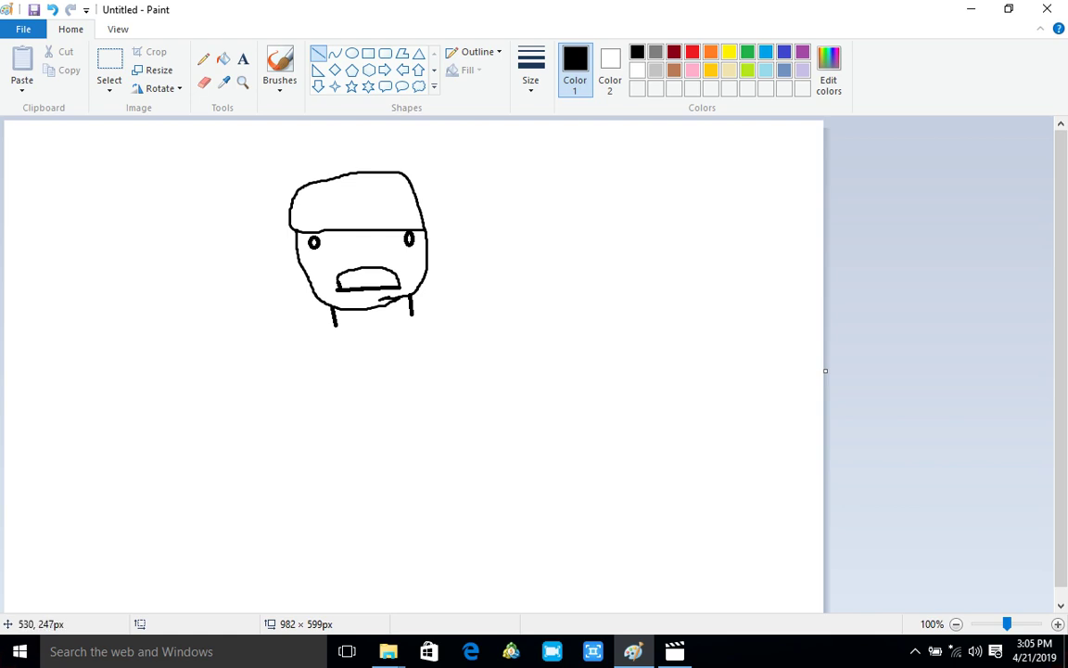
Draw short, nearly horizontal shoulder lines outward from both neck lines, the left-hand one about 29 × 2 px.
drag(410, 315, 440, 315)
click(286, 341)
mouse_move(372, 348)
mouse_down()
mouse_move(337, 326)
mouse_move(312, 325)
mouse_up()
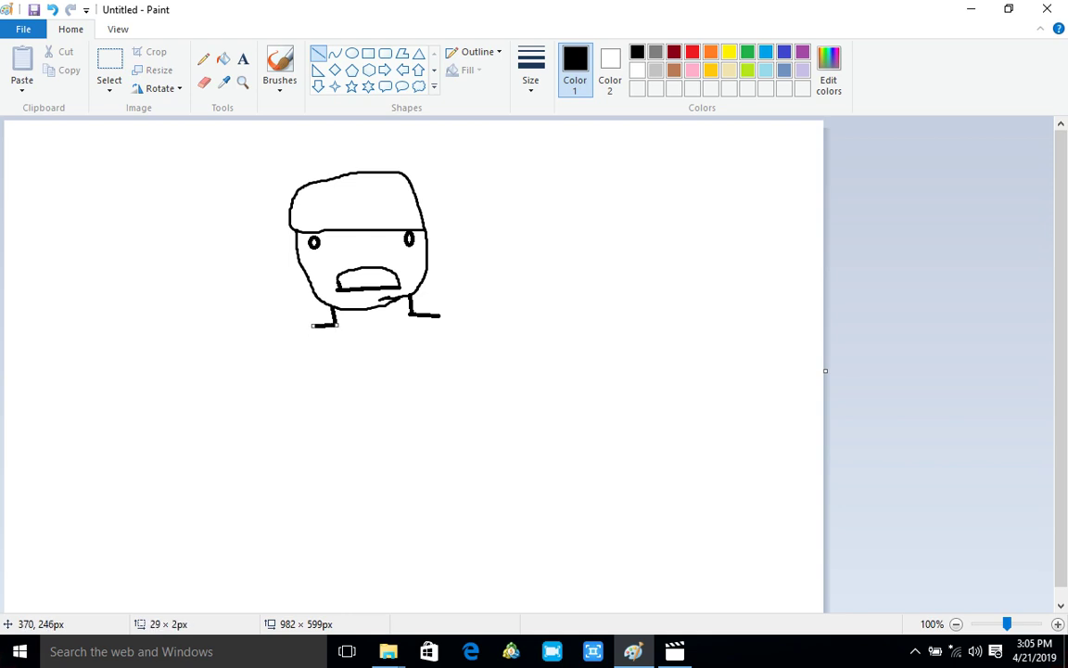
click(445, 293)
Draw the outer edges of both arms with straight lines sloping down from the shoulders, the left-hand one about 40 × 153 px.
mouse_move(435, 319)
mouse_down()
mouse_move(452, 327)
mouse_move(474, 367)
mouse_move(471, 397)
mouse_move(483, 401)
mouse_move(460, 354)
mouse_up()
click(437, 354)
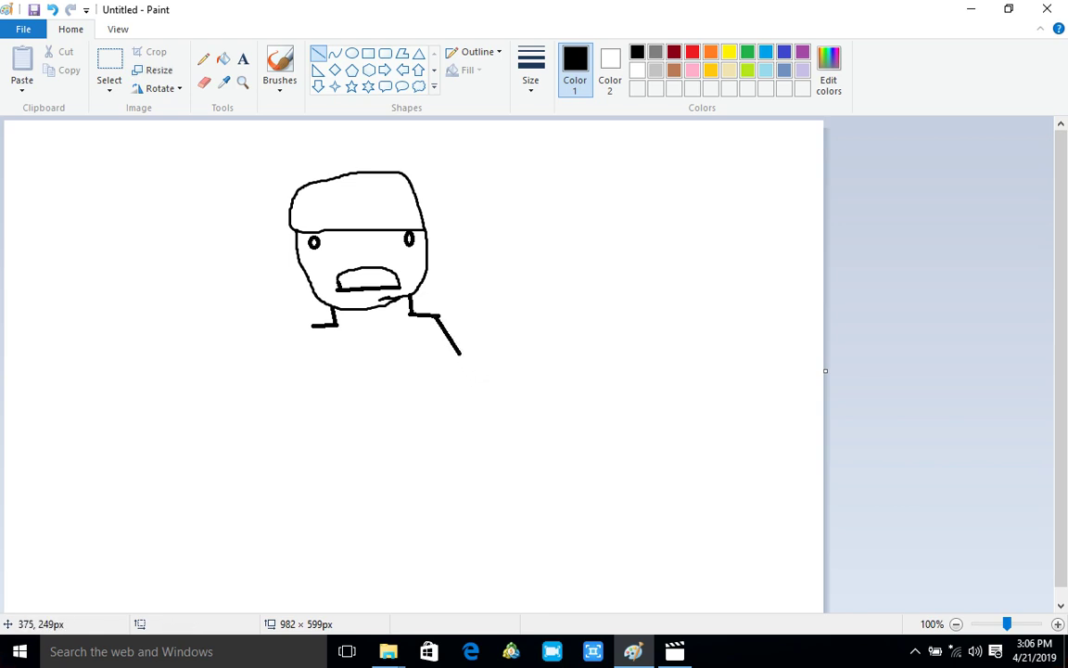
mouse_move(314, 326)
mouse_down()
mouse_move(294, 363)
mouse_move(284, 452)
mouse_up()
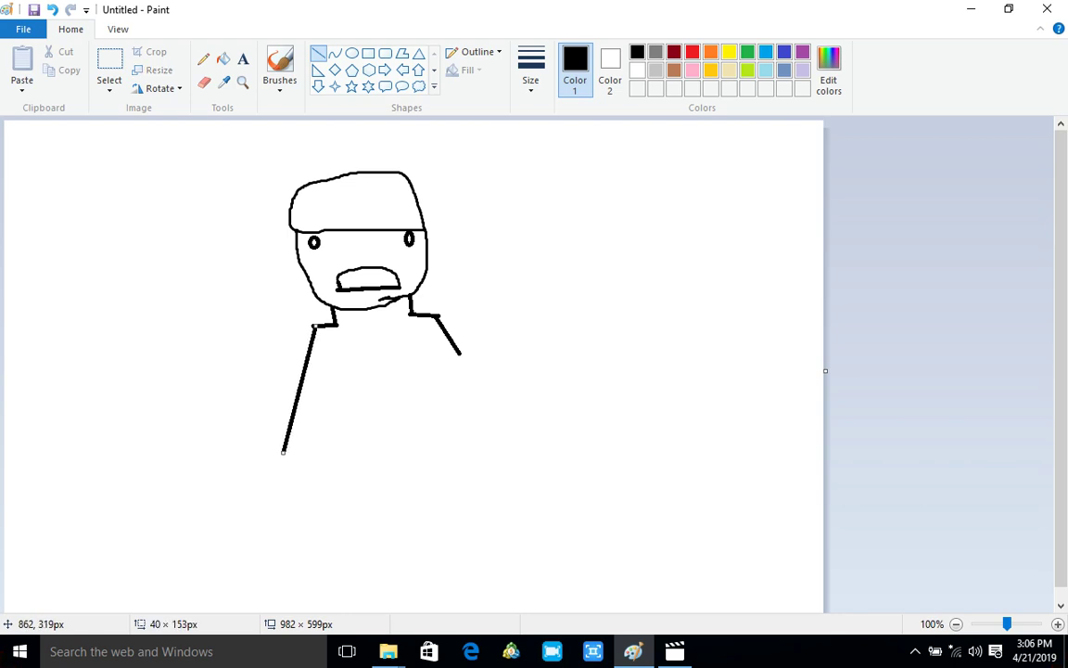
click(595, 455)
mouse_move(457, 347)
mouse_down()
mouse_move(486, 429)
mouse_move(516, 460)
mouse_up()
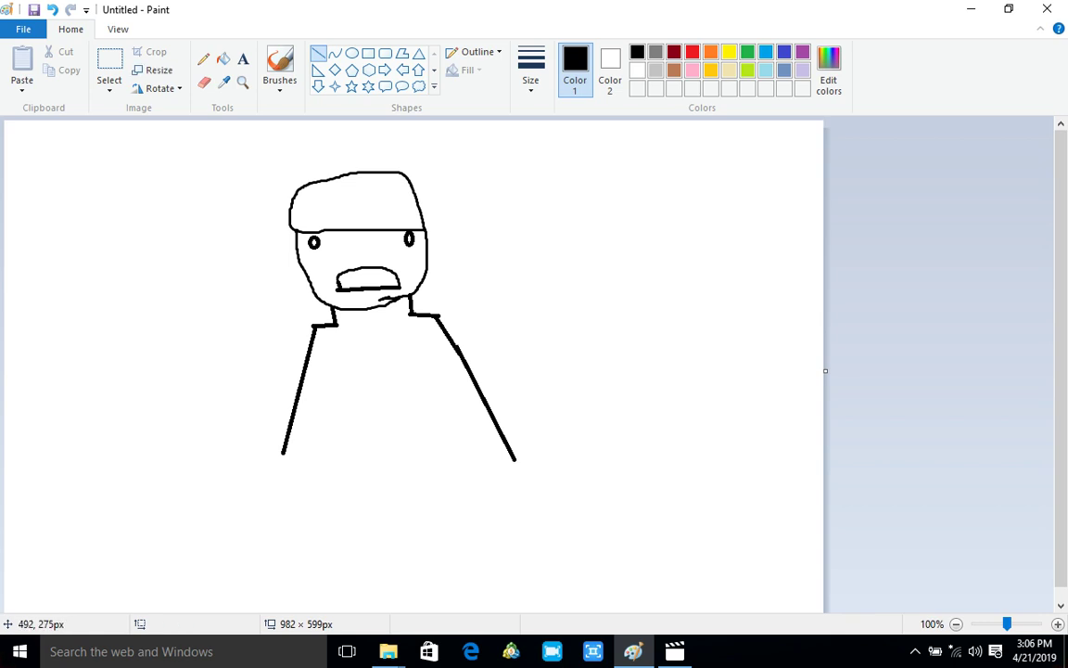
Draw the inner edges of both arms, the right-hand one about 100 × 146 px, and close the left-hand arm's end.
mouse_move(415, 350)
mouse_down()
mouse_move(452, 426)
mouse_move(498, 470)
mouse_up()
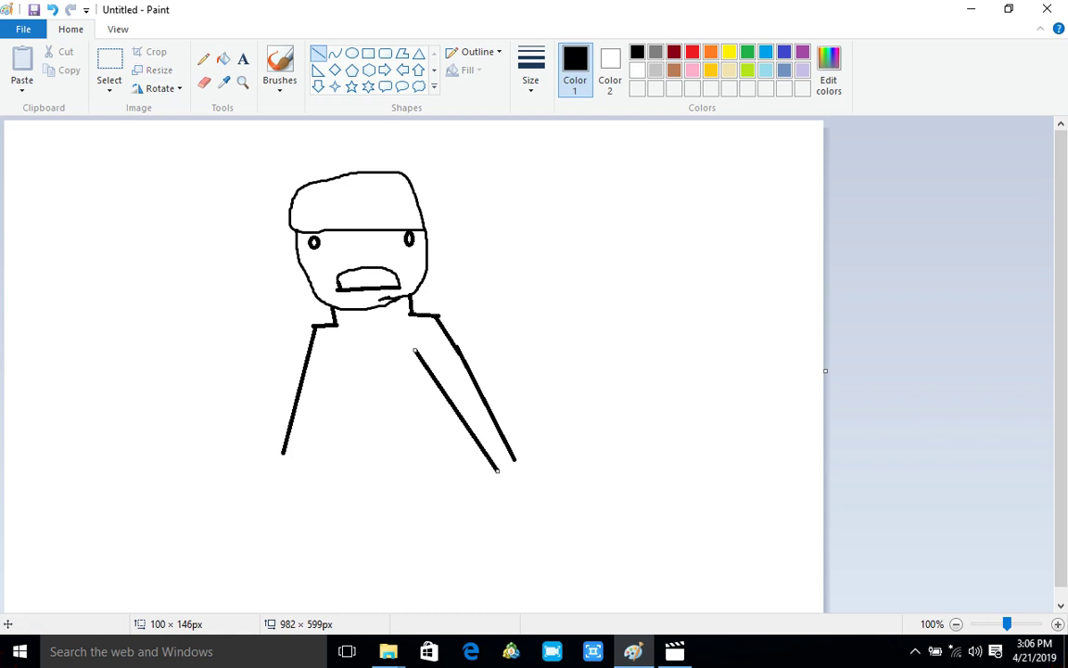
click(386, 411)
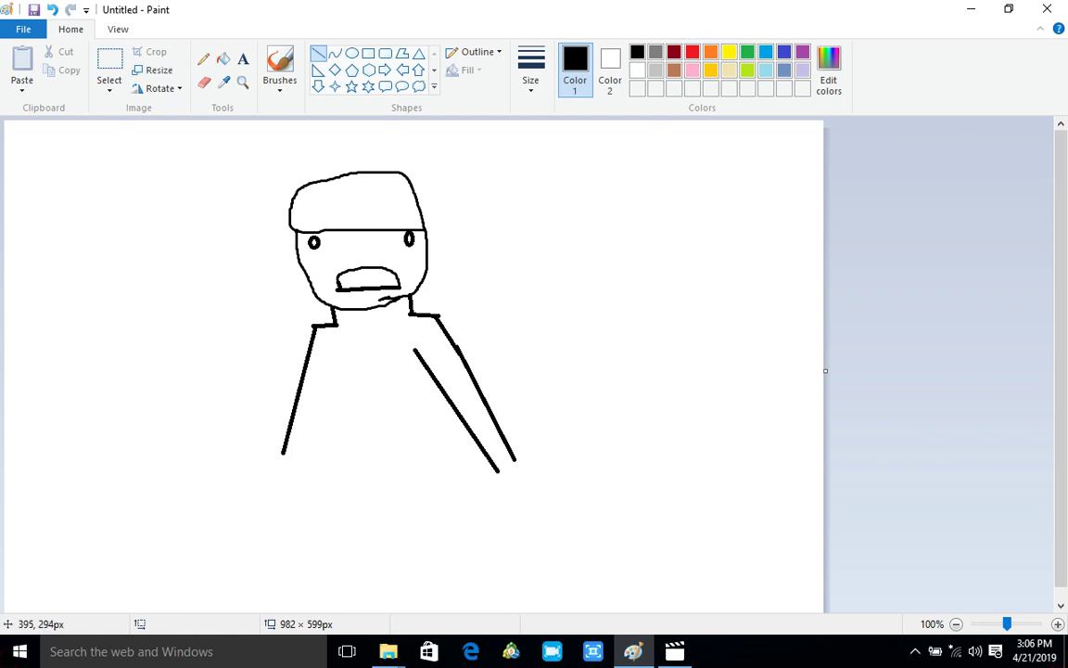
mouse_move(334, 367)
mouse_down()
mouse_move(301, 474)
mouse_move(286, 456)
mouse_move(299, 455)
mouse_move(300, 483)
mouse_up()
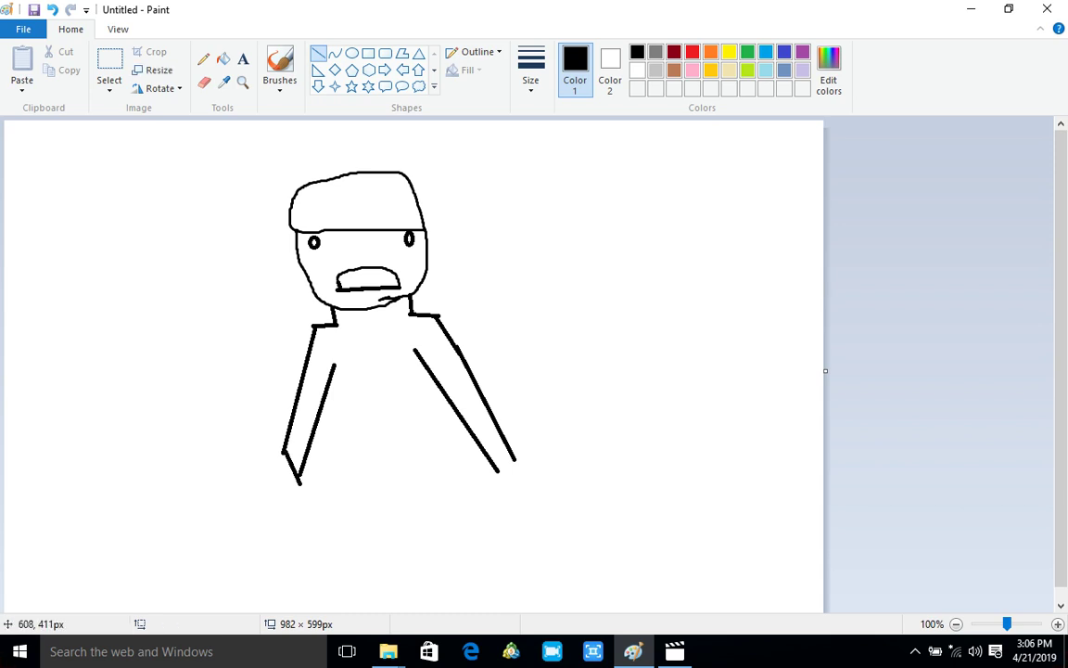
Close the open end of the right-hand arm with two short straight lines joining its inner and outer edges.
mouse_move(520, 460)
mouse_down()
mouse_move(450, 468)
mouse_move(458, 459)
mouse_move(514, 466)
mouse_up()
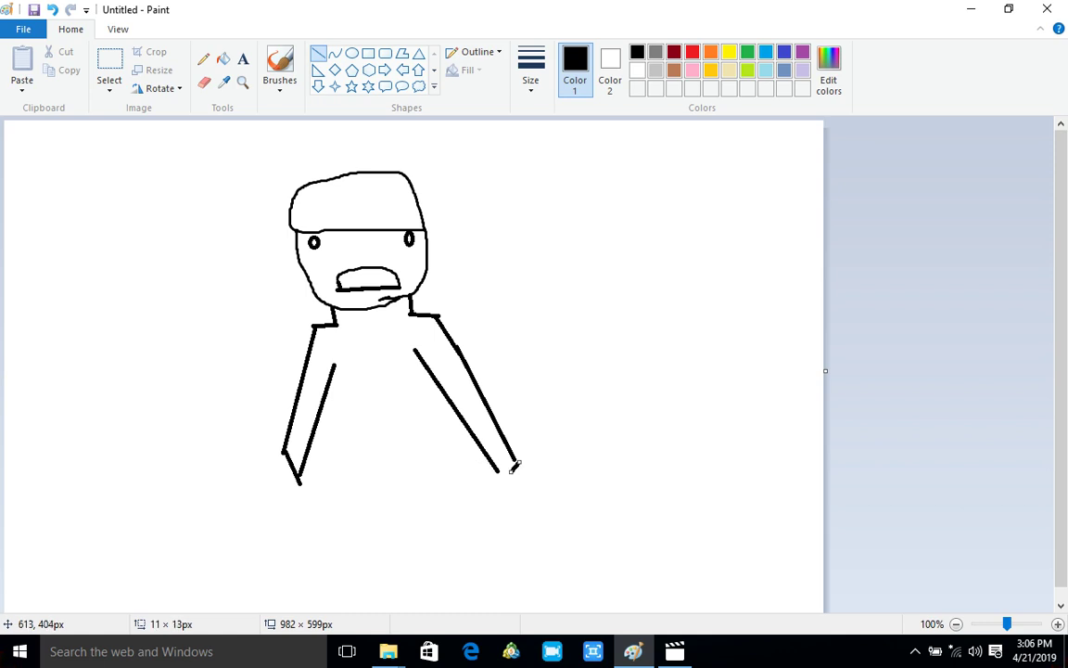
mouse_move(516, 464)
mouse_down()
mouse_move(493, 468)
mouse_move(511, 451)
mouse_move(501, 472)
mouse_up()
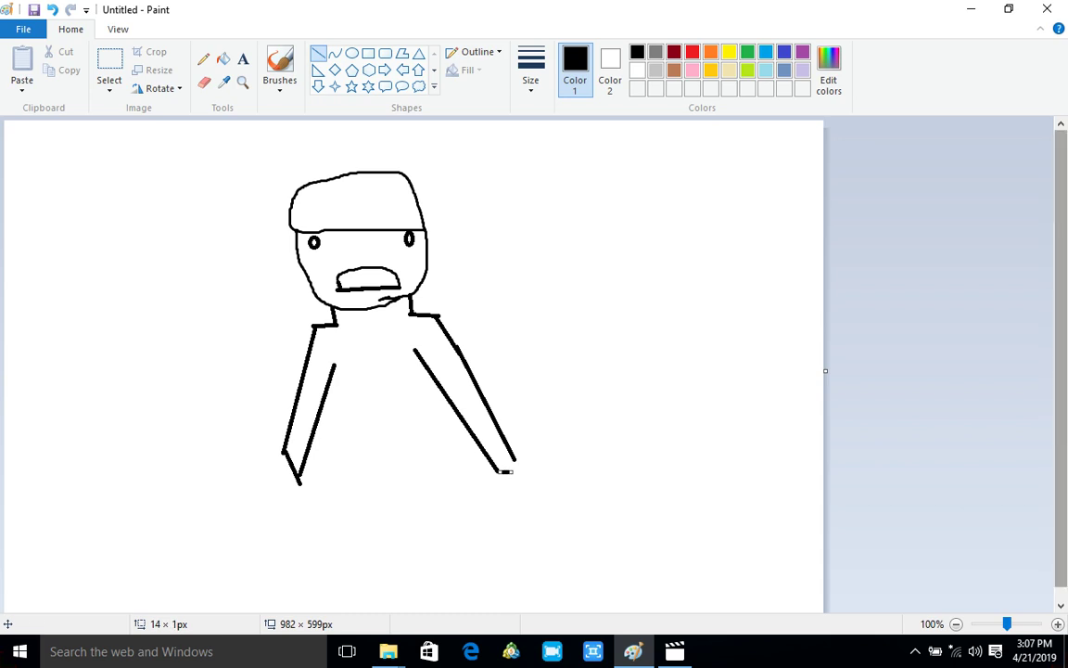
click(695, 491)
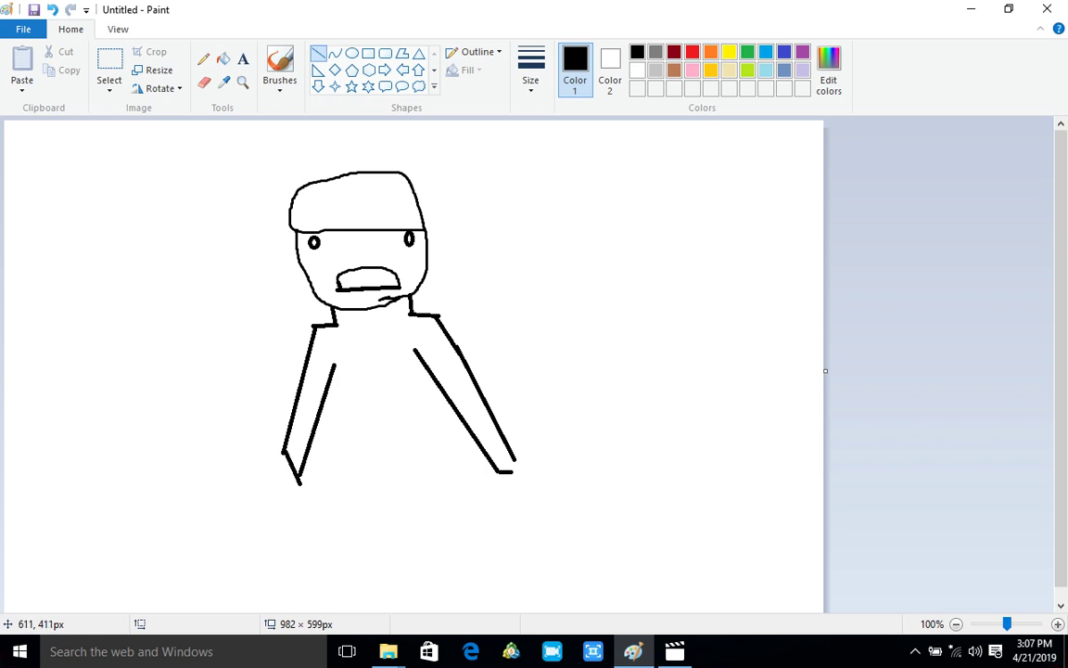
click(571, 497)
drag(514, 459, 510, 469)
Draw the body's two long sides down from the armpits, about 15 × 278 px and 81 × 287 px.
drag(338, 365, 349, 594)
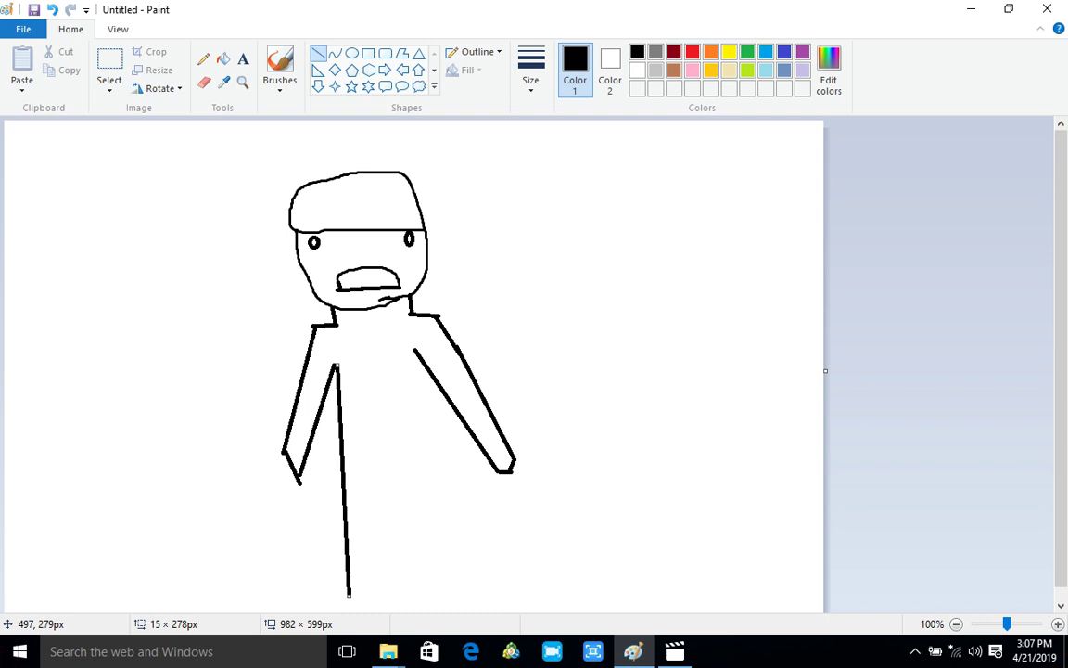
drag(409, 352, 475, 590)
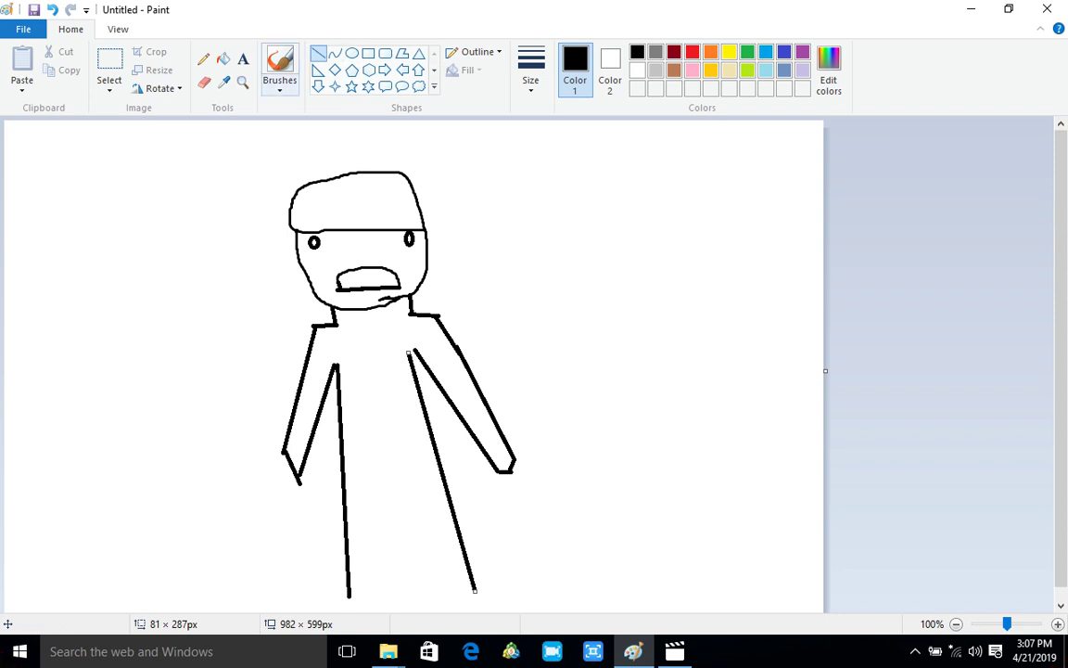
Paint a black beard along the jaw below the mouth with a rough-textured brush.
click(279, 69)
click(380, 115)
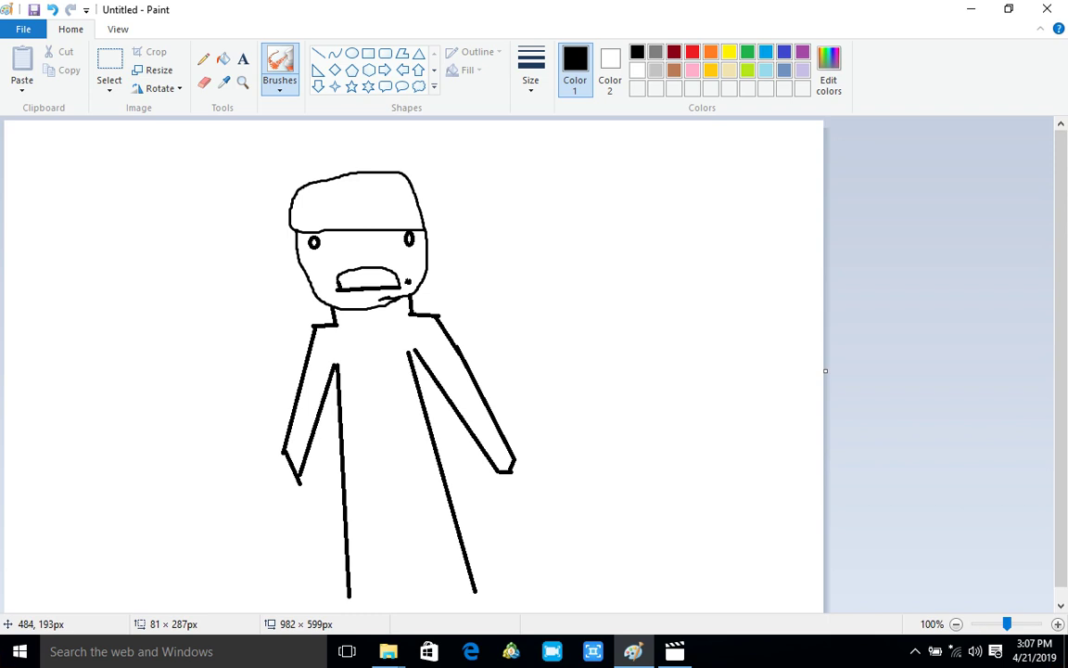
mouse_move(409, 282)
mouse_down()
mouse_move(403, 295)
mouse_move(349, 307)
mouse_move(327, 298)
mouse_up()
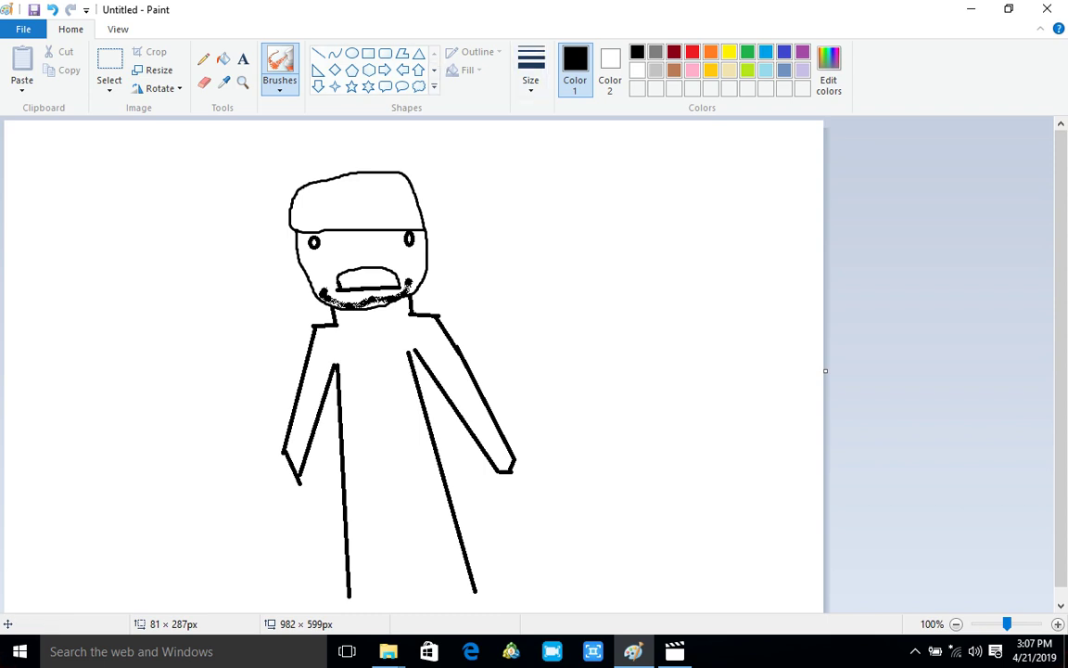
Fill the background and the open body area with green.
click(223, 58)
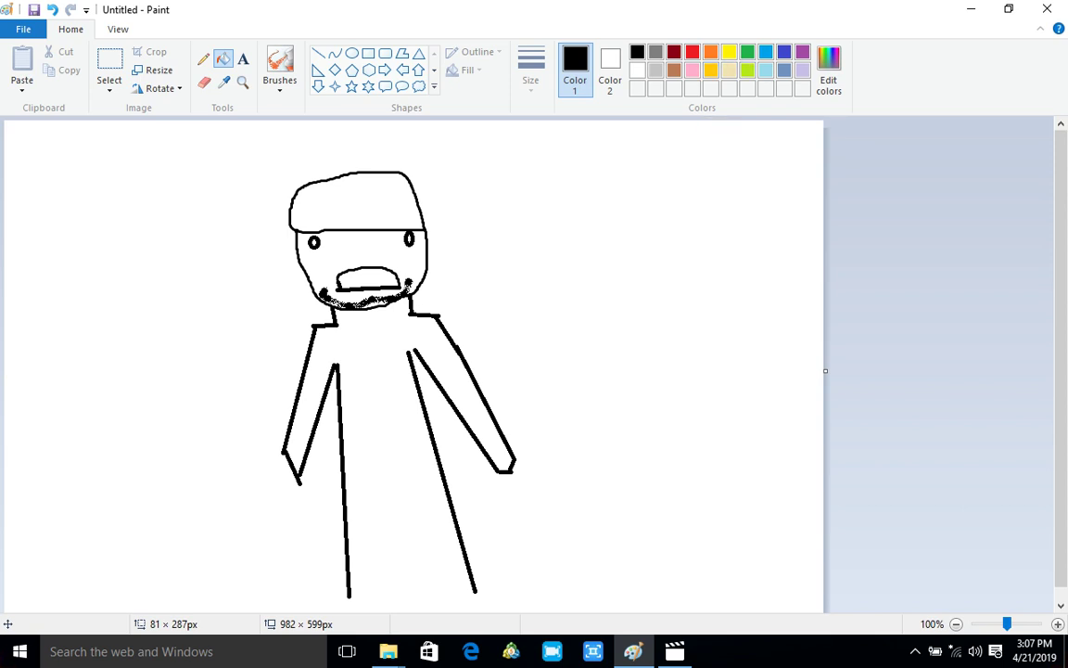
click(747, 52)
click(753, 160)
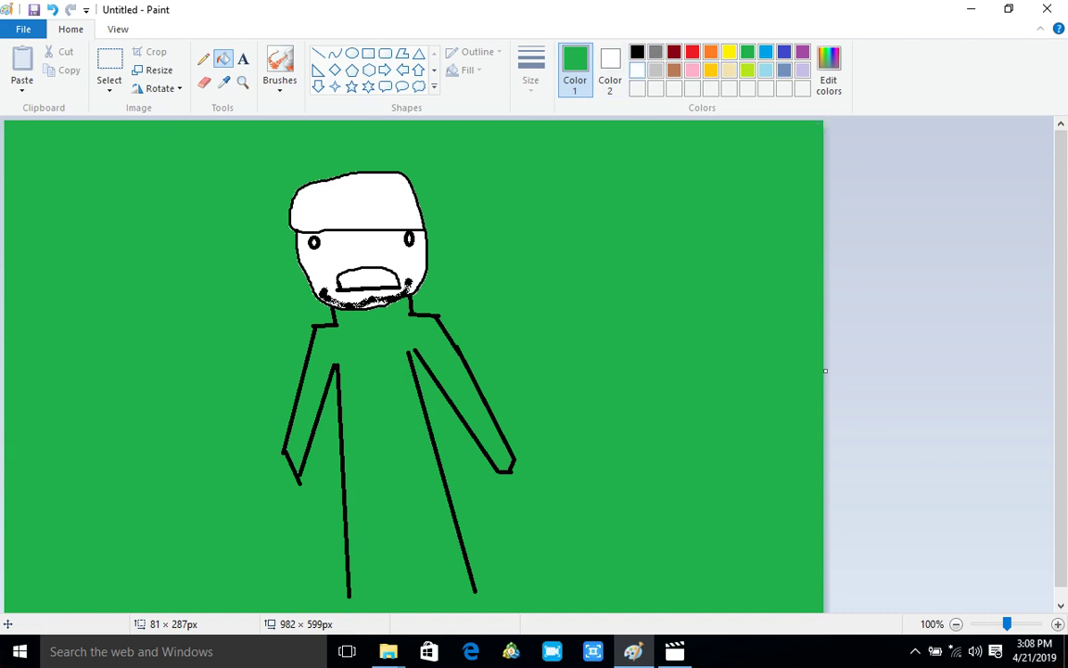
Draw a straight white line across the base of the neck, joining the two neck lines.
click(637, 70)
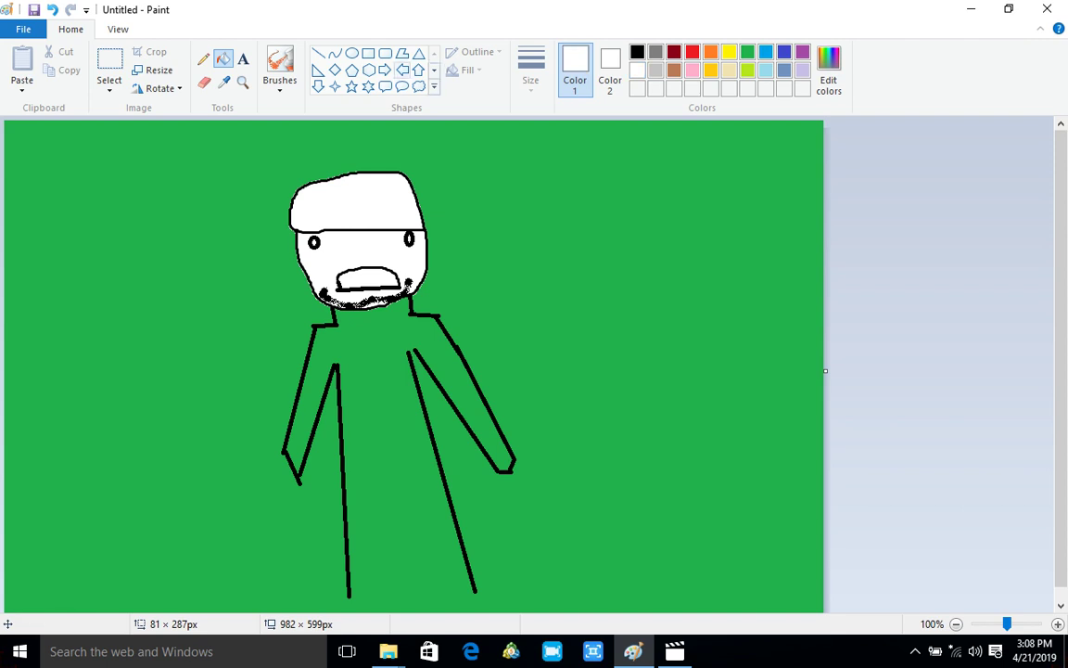
click(318, 53)
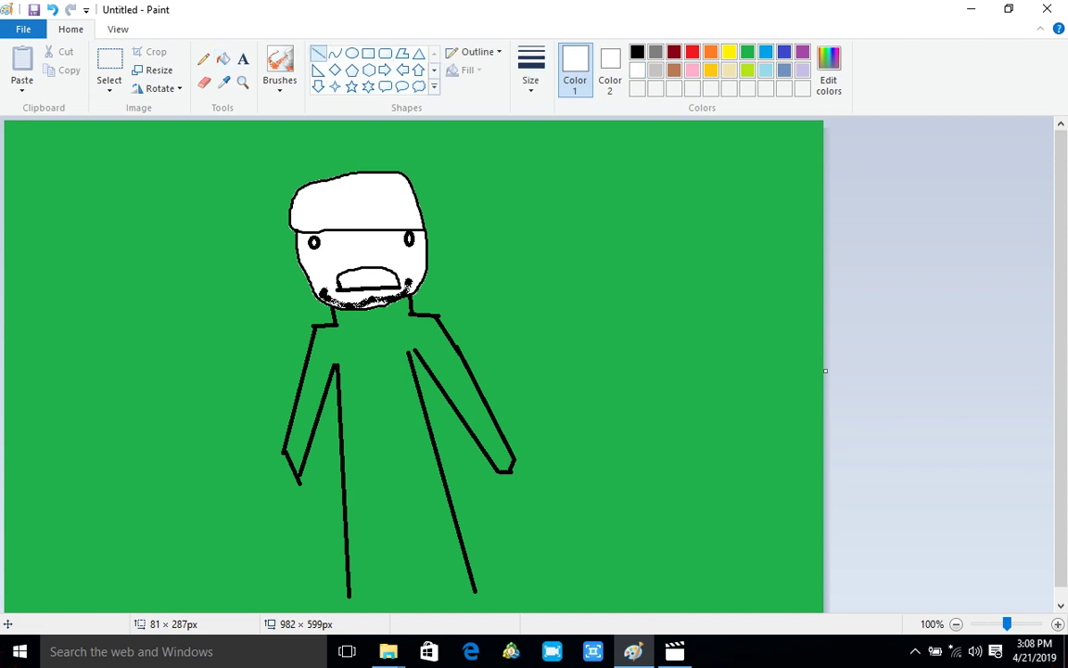
drag(335, 323, 409, 315)
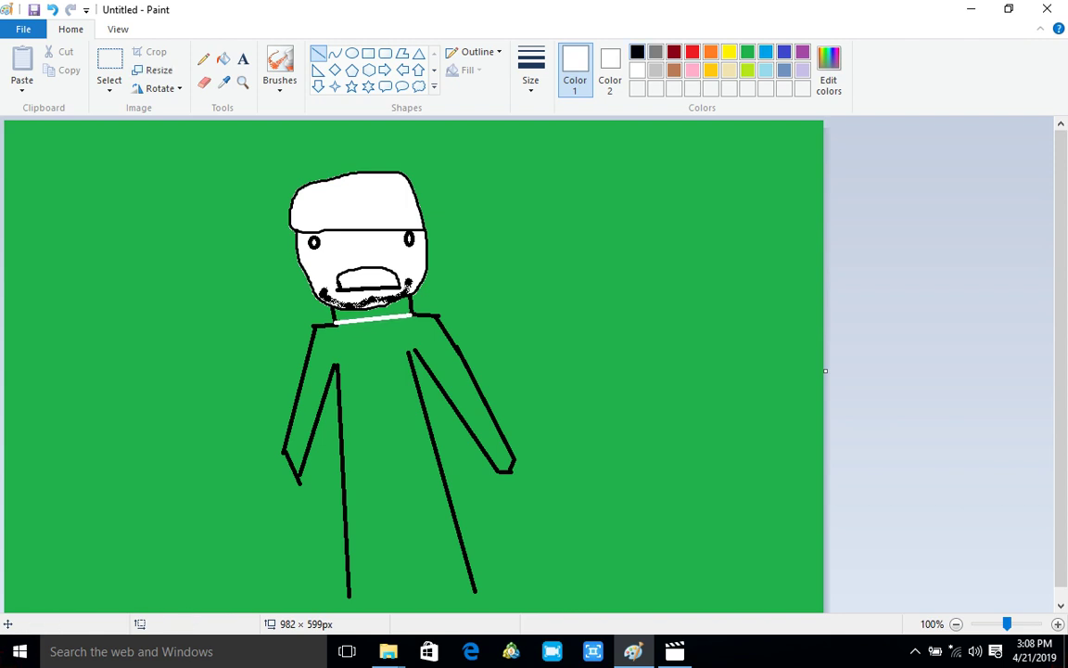
Fill the green background and open body area with gold.
click(223, 58)
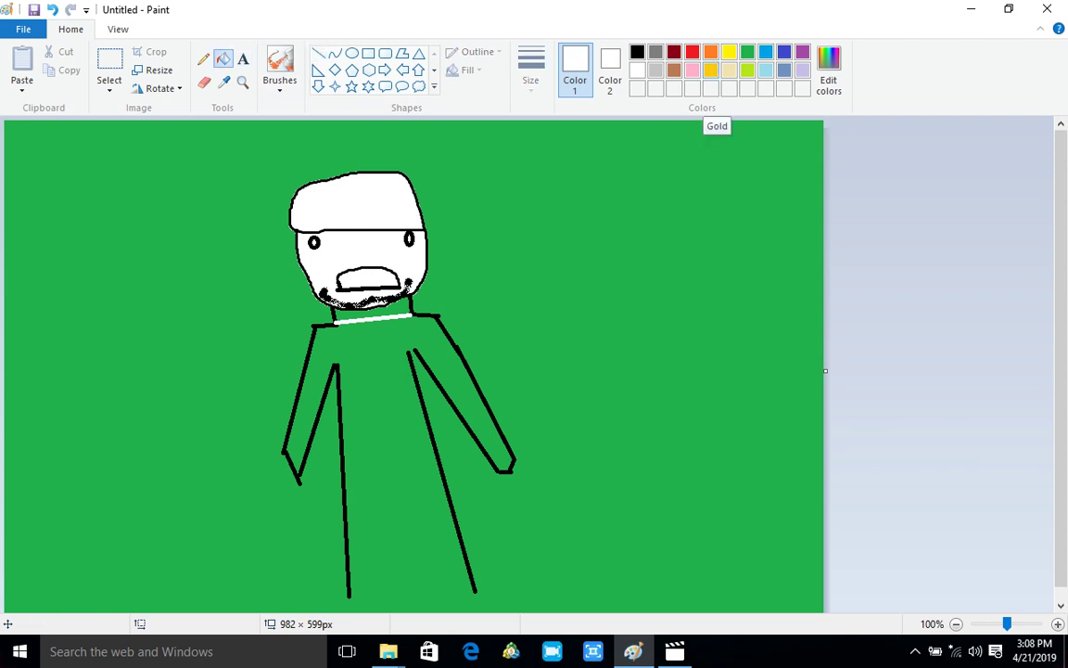
click(729, 52)
click(758, 197)
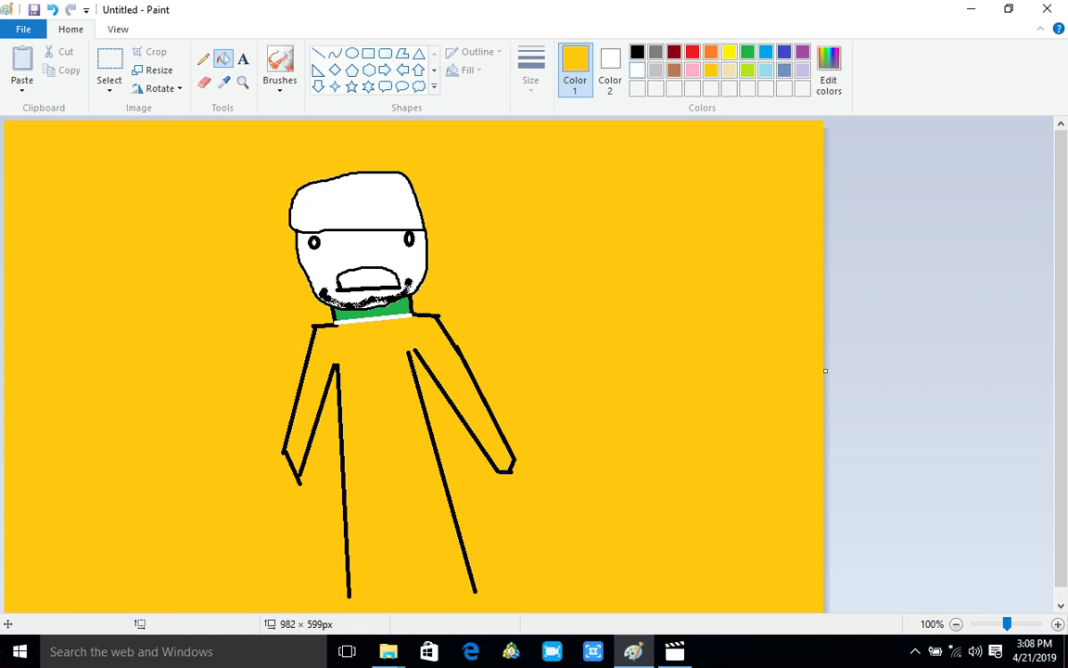
Fill the gold background and open body area with white.
click(637, 69)
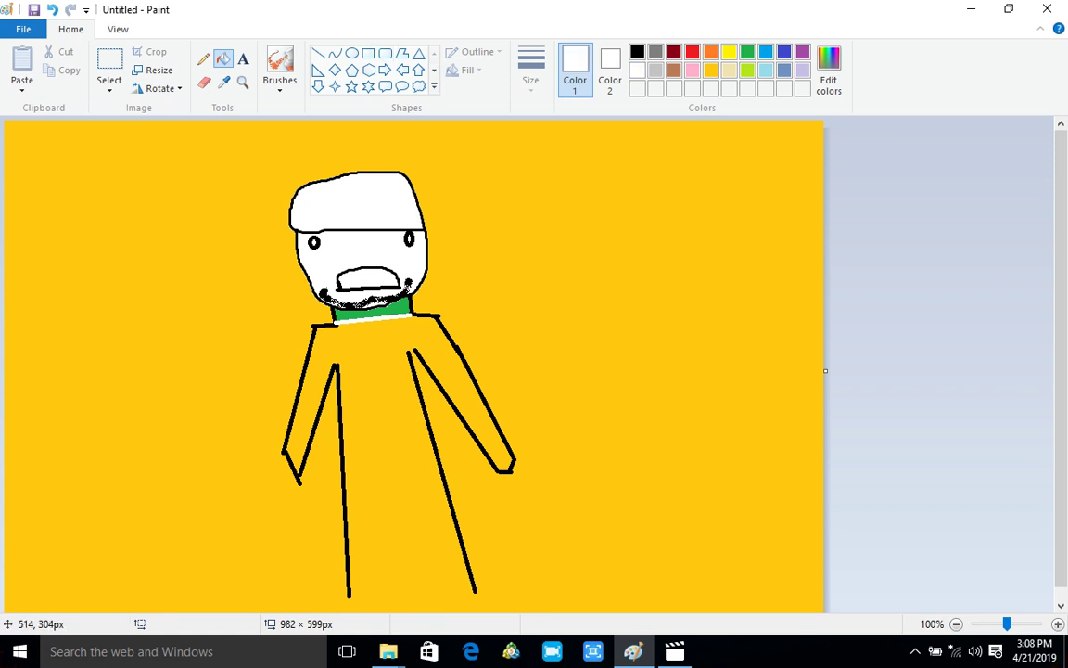
click(481, 404)
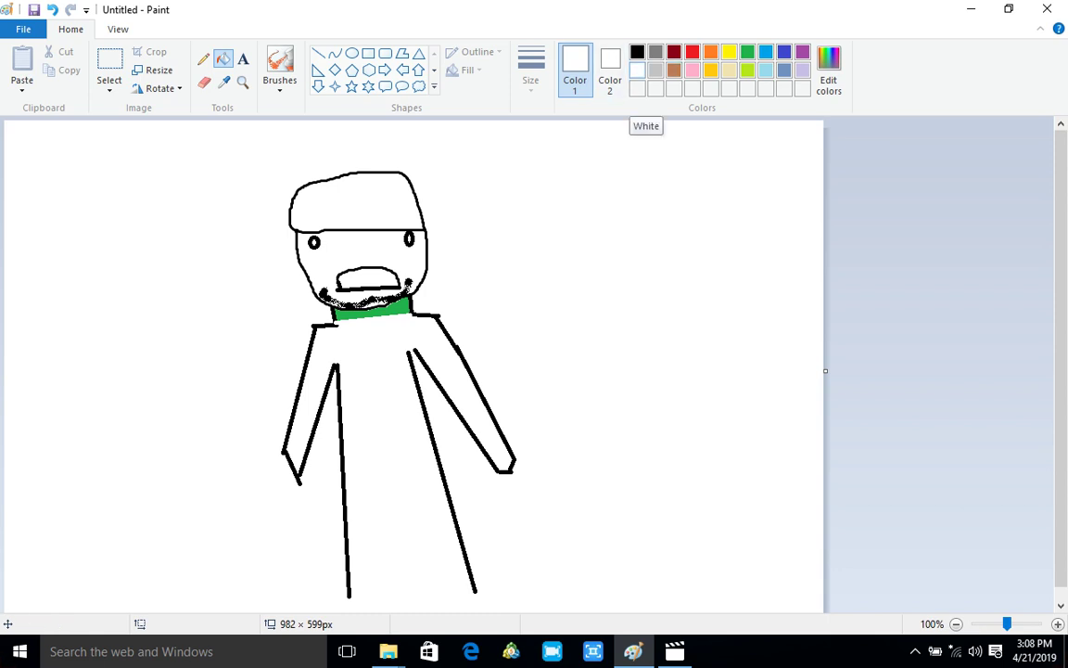
Fill the white background and open body area with pink.
click(691, 69)
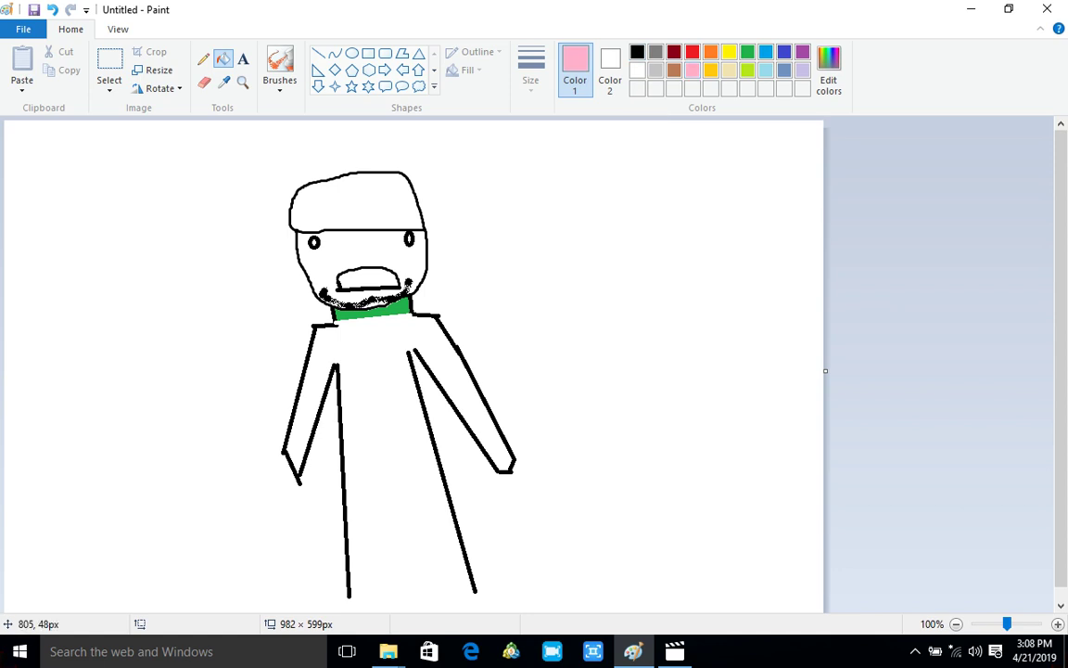
click(681, 155)
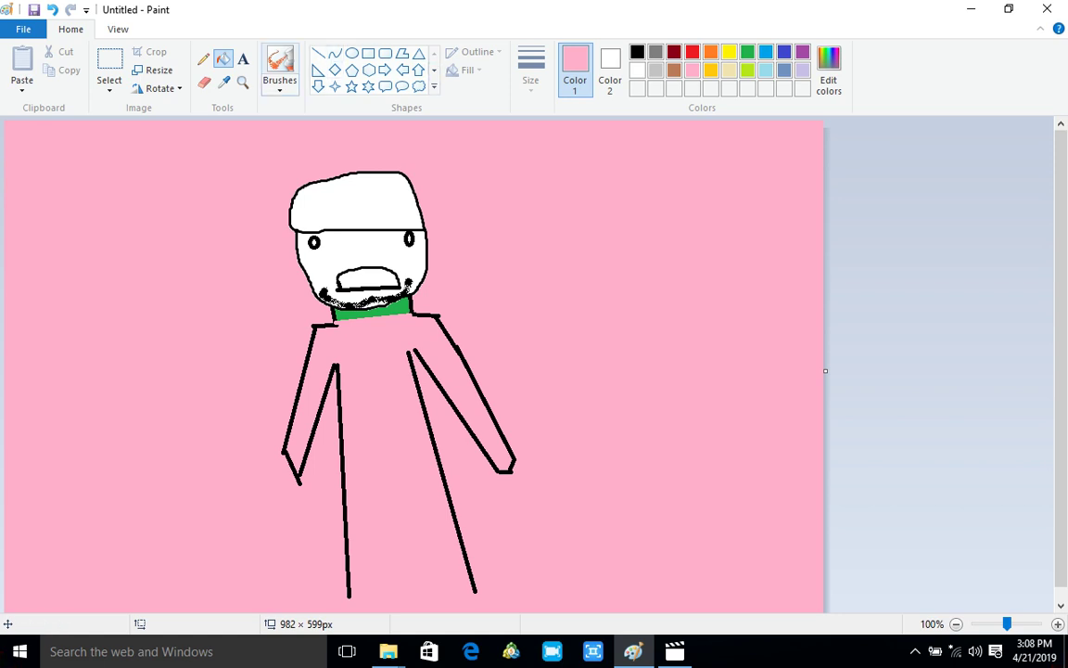
Draw straight white lines across both arms below the shoulders, joining each arm's two outlines, about 20 × 20 px on the left arm.
click(318, 53)
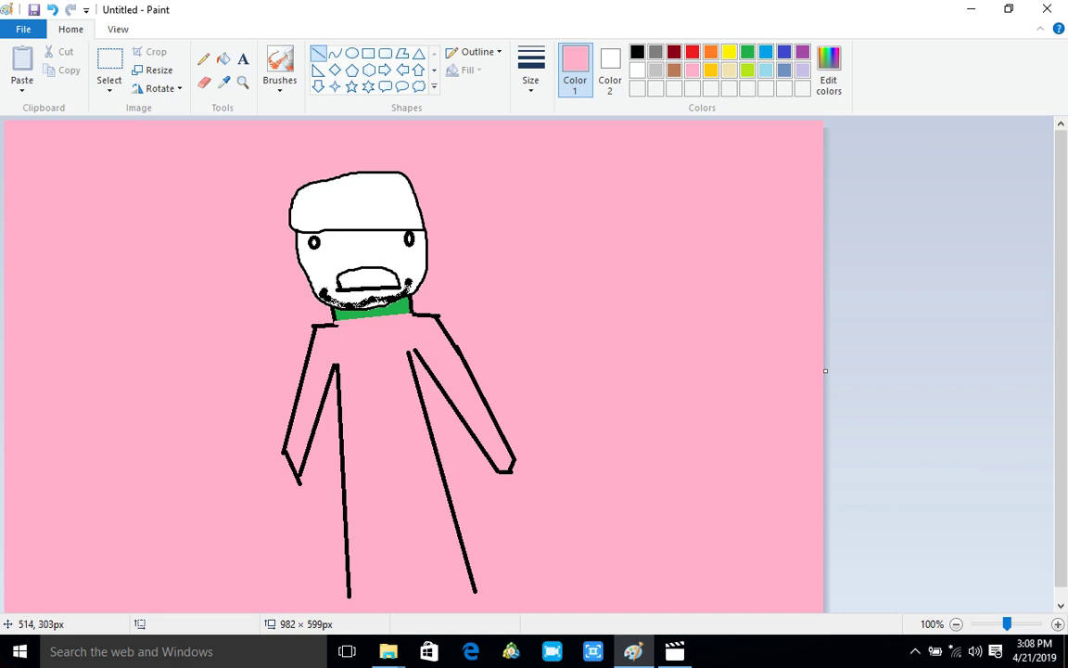
drag(432, 374, 453, 364)
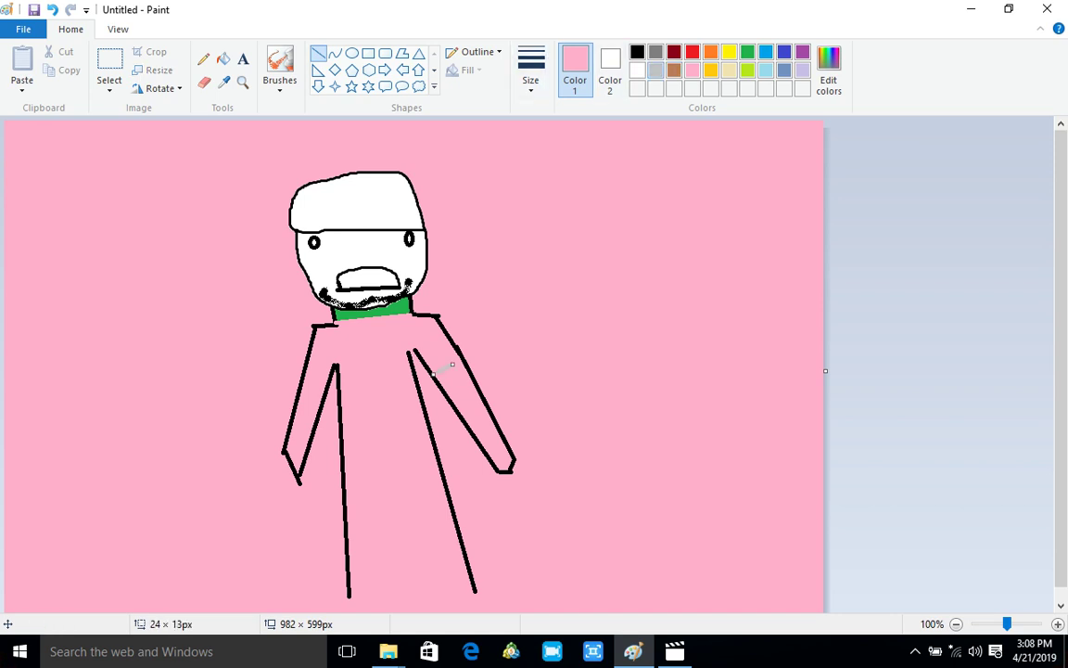
click(637, 70)
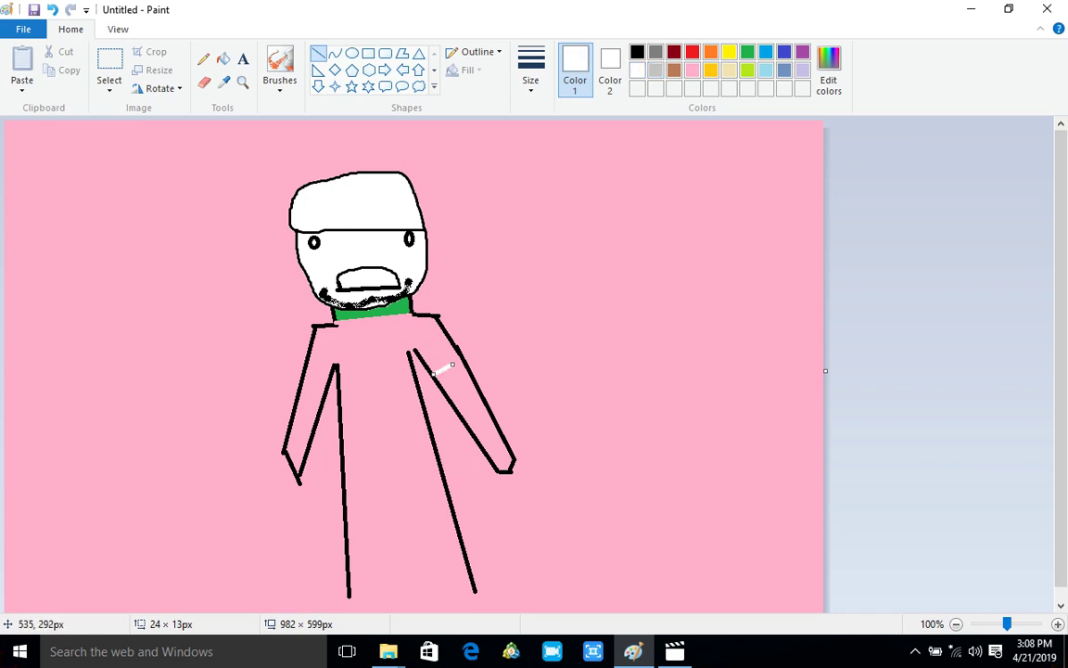
drag(451, 364, 466, 363)
drag(304, 379, 320, 395)
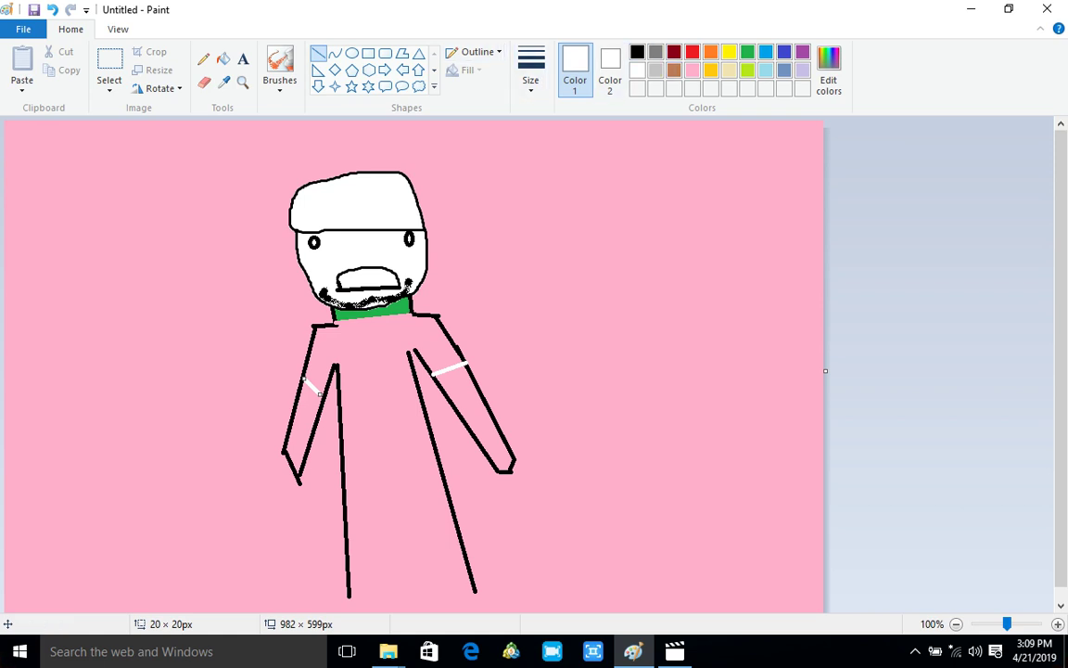
click(766, 69)
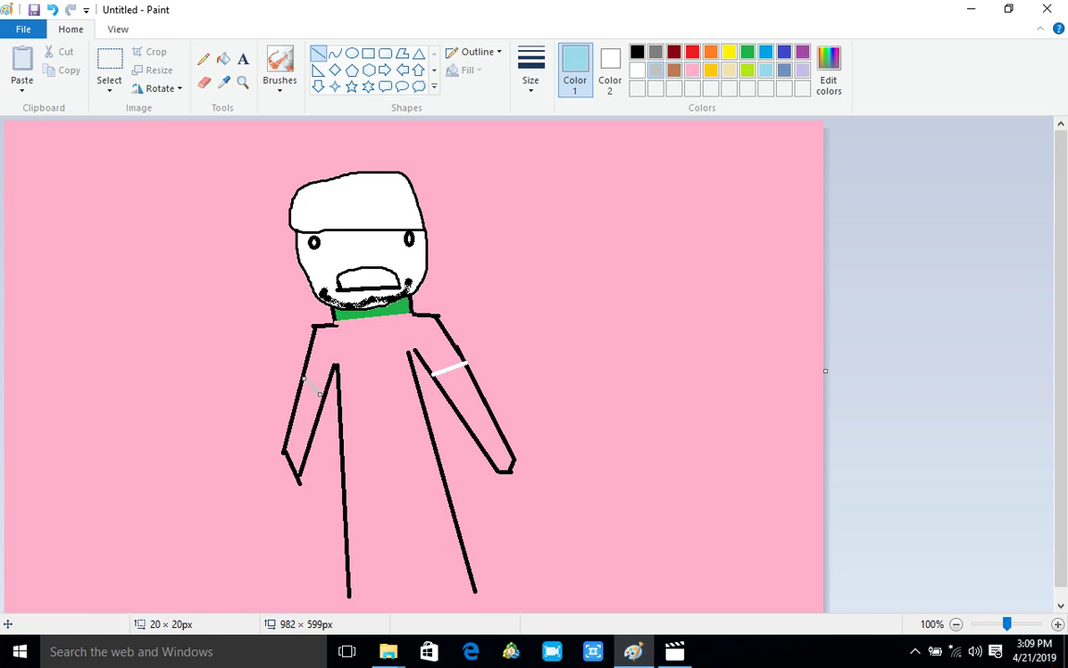
click(637, 70)
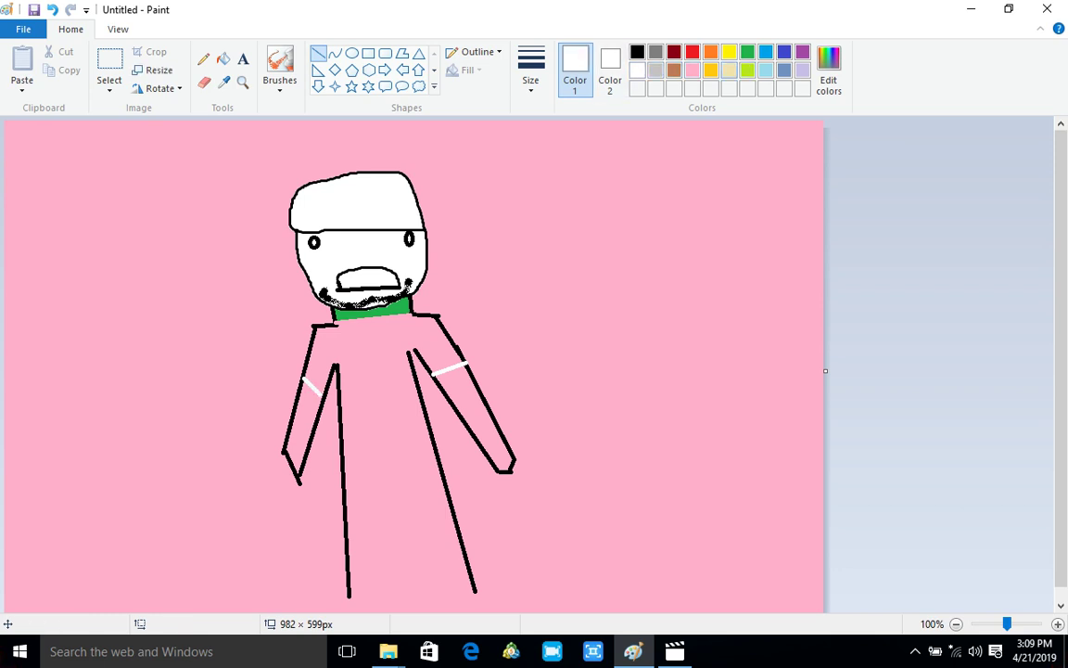
Fill the background and open body area with light turquoise, leaving the closed-off forearms as they are.
click(765, 69)
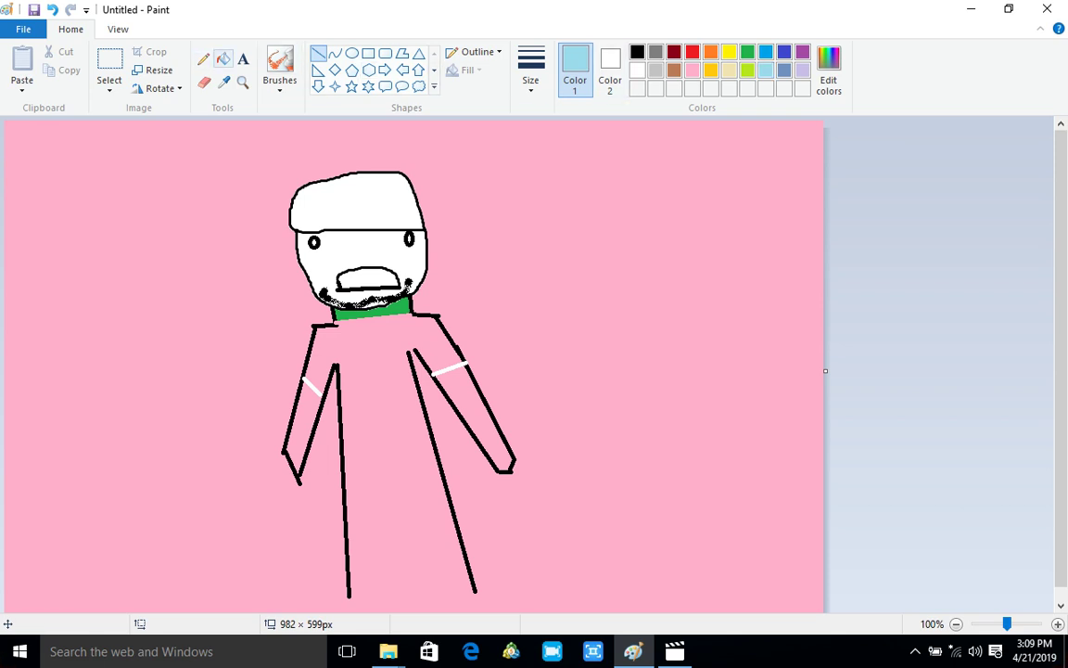
click(224, 58)
click(752, 253)
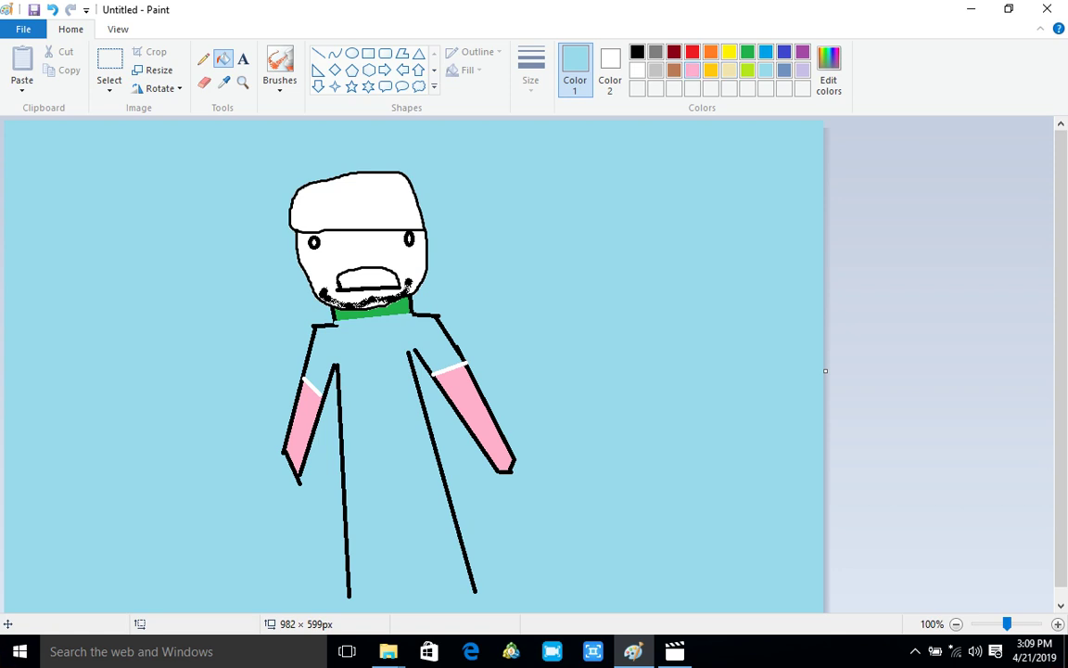
Fill the cap and both forearms below the white lines with lime green.
click(337, 207)
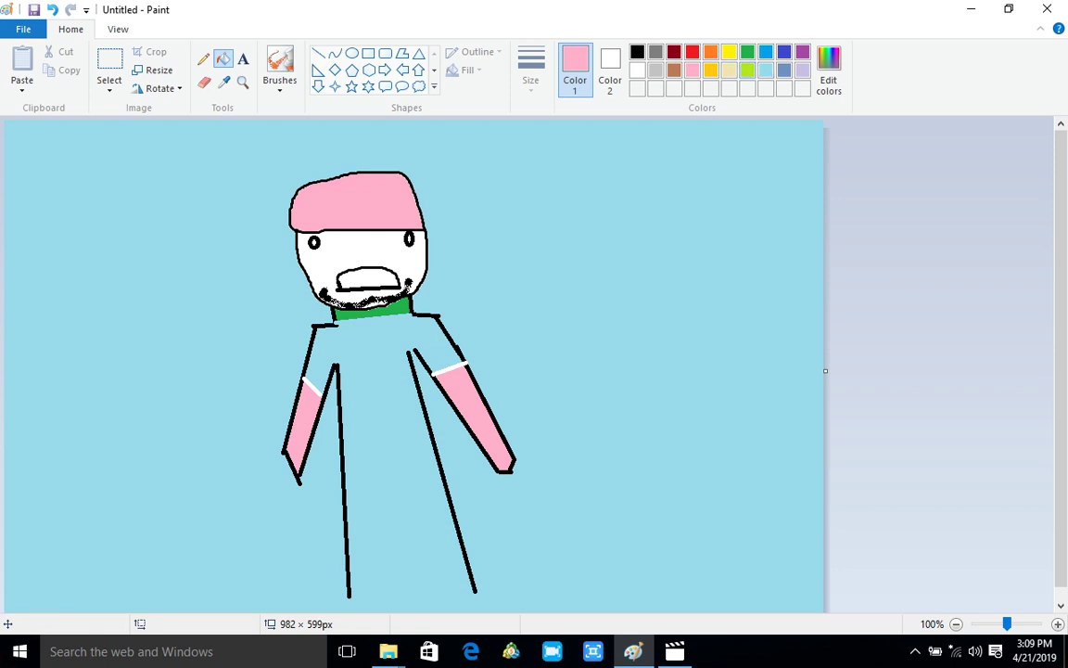
click(747, 70)
click(410, 210)
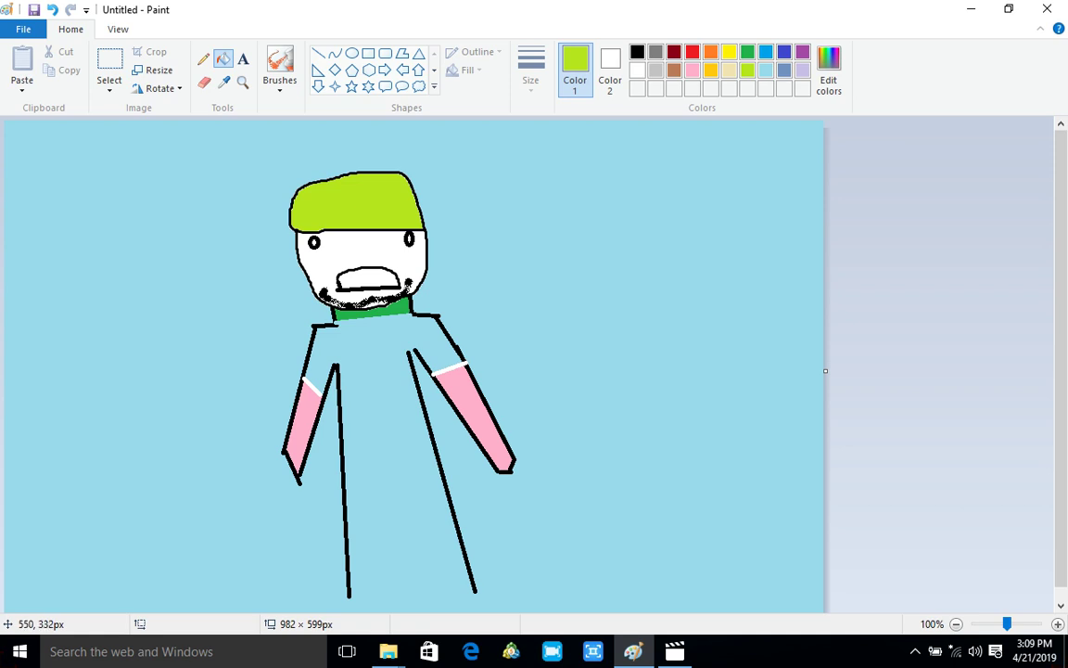
click(464, 400)
click(306, 414)
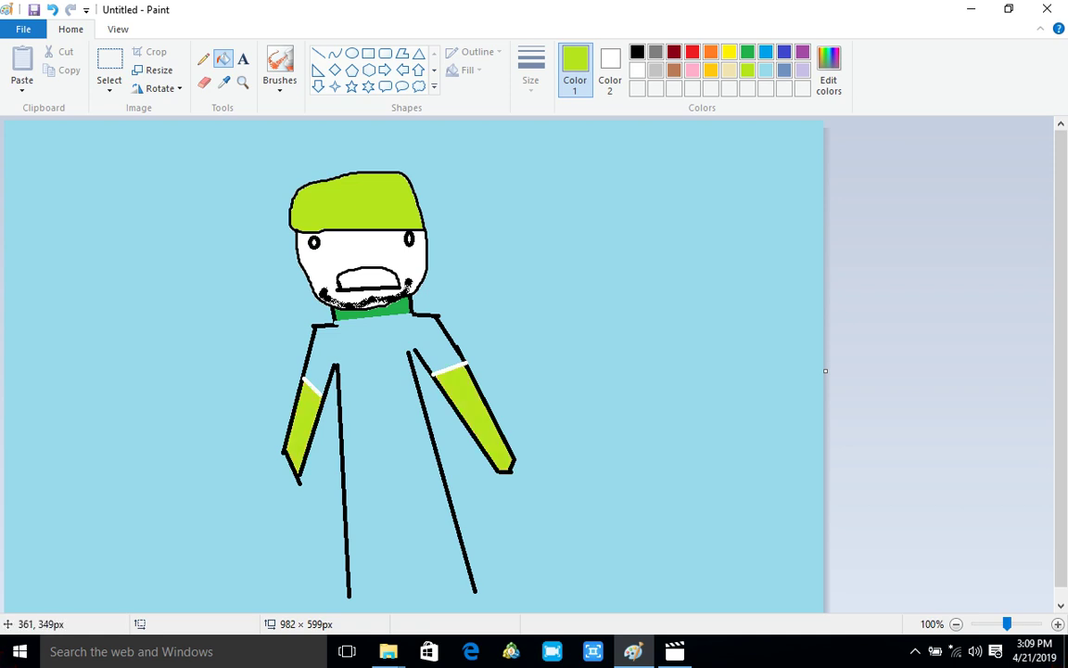